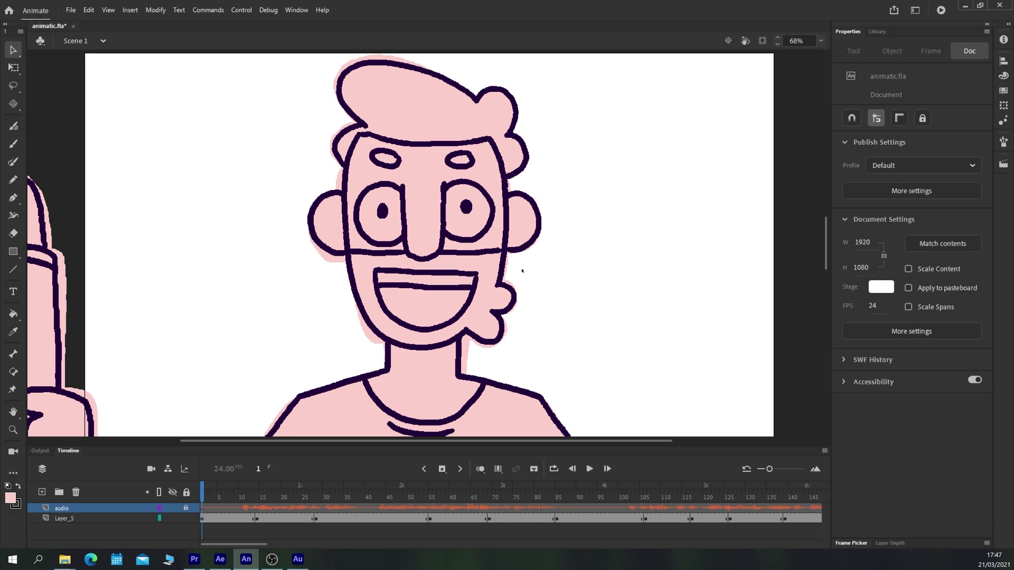
Play back the animatic from the first frame and stop it at frame 193.
key(Return)
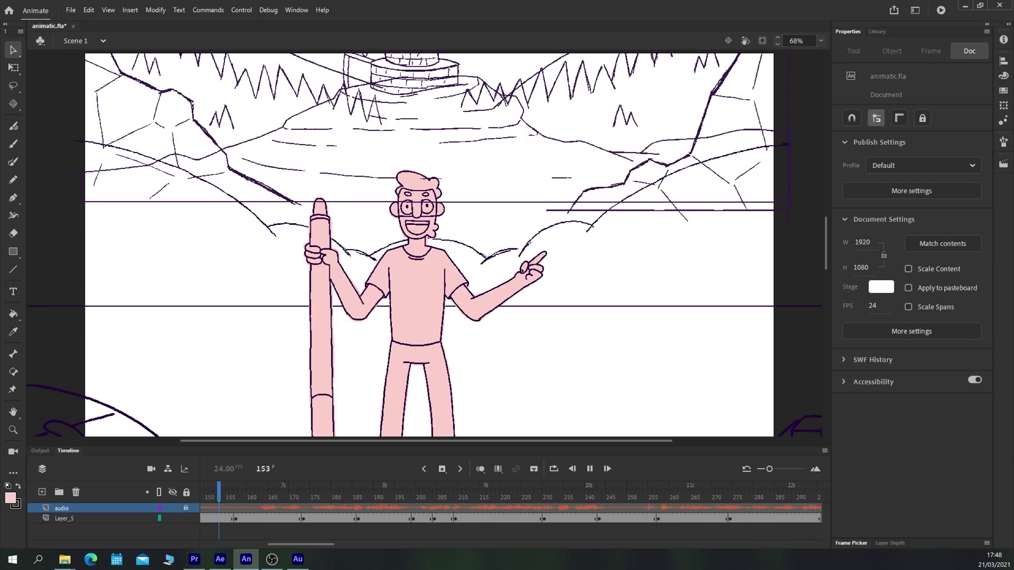
key(Return)
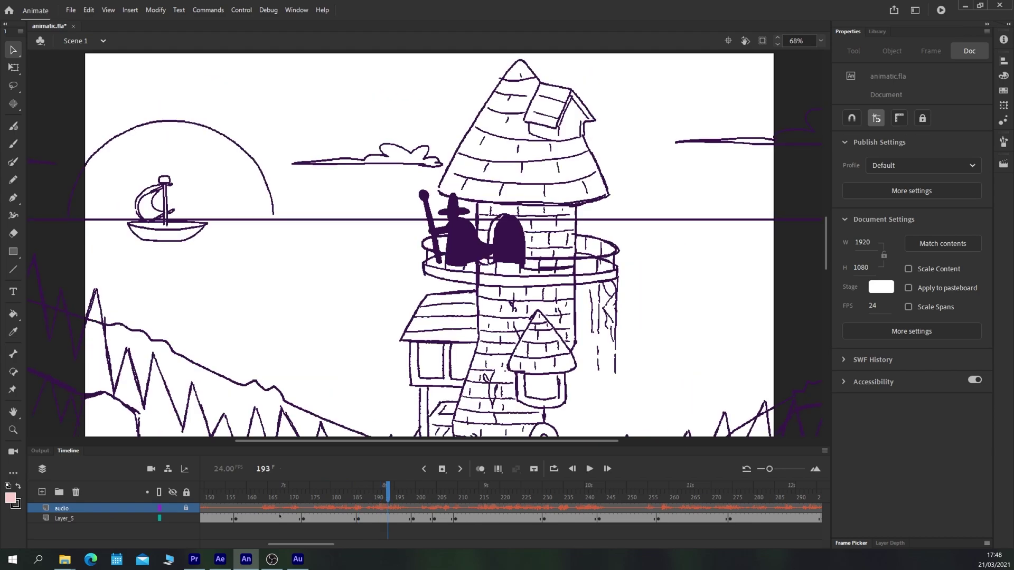
drag(284, 544, 195, 560)
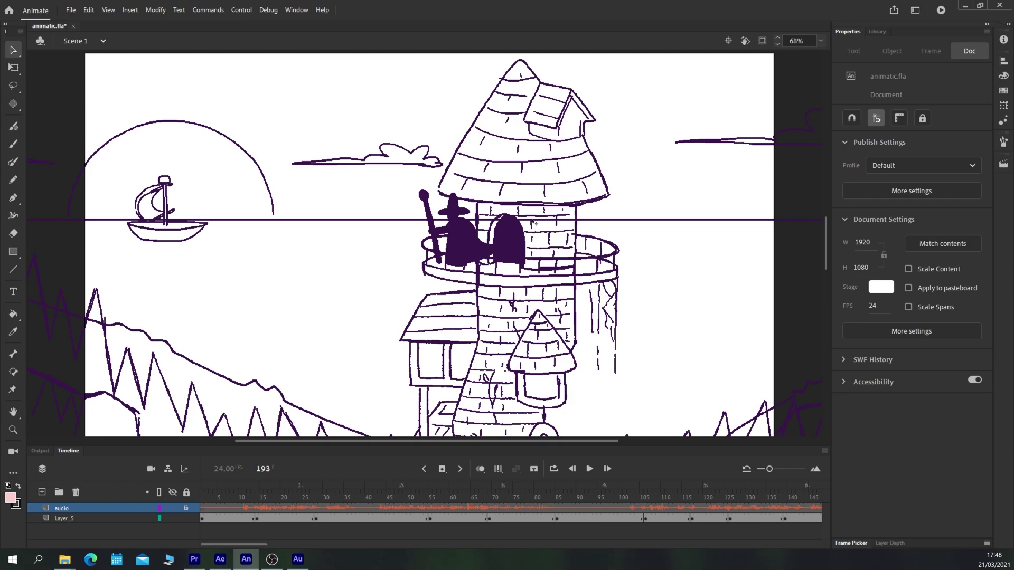
key(ctrl+minus)
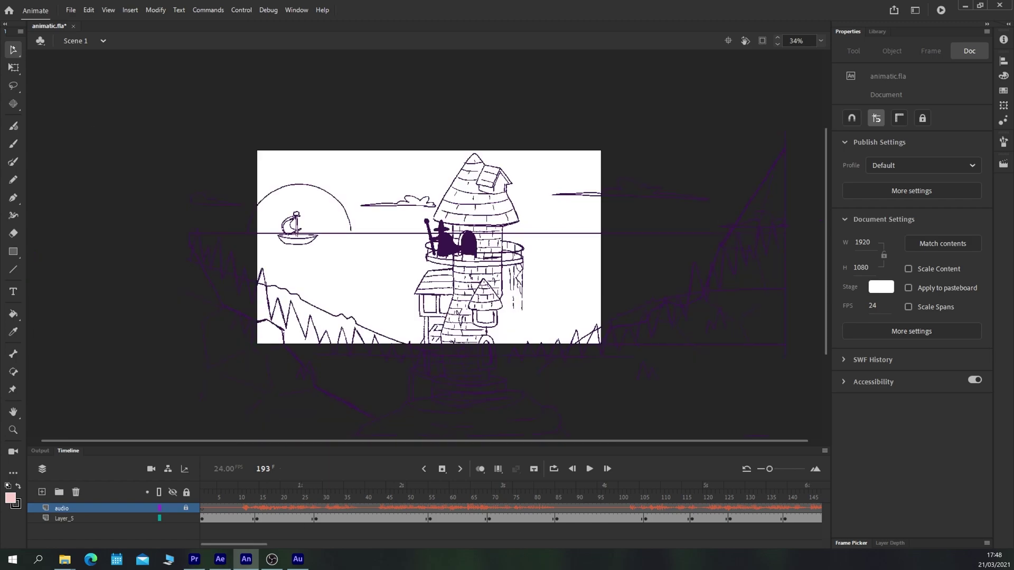
scroll(161, 305, down, 2)
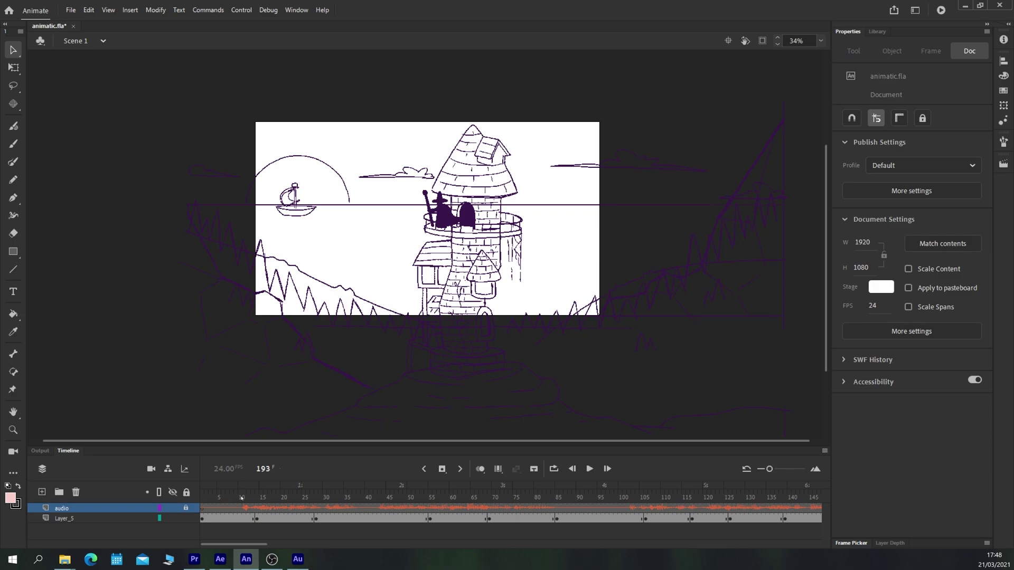
Open the character symbol "me" at frame 10, step through its four drawings, and return to Scene 1.
click(241, 497)
scroll(428, 197, down, 5)
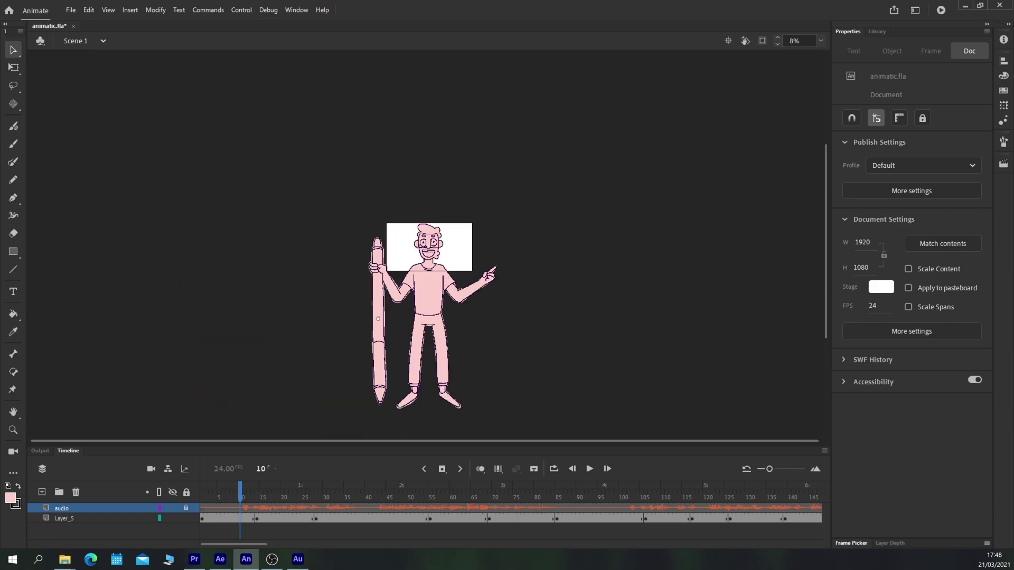
click(436, 254)
double_click(436, 255)
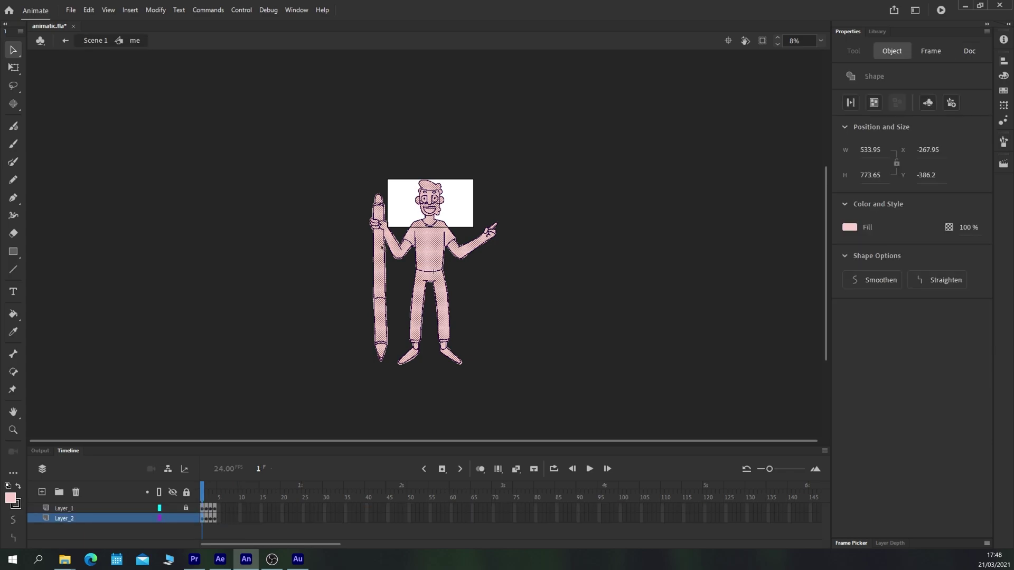
click(283, 274)
key(period)
key(period)
key(period)
key(comma)
key(comma)
key(comma)
key(period)
key(period)
key(period)
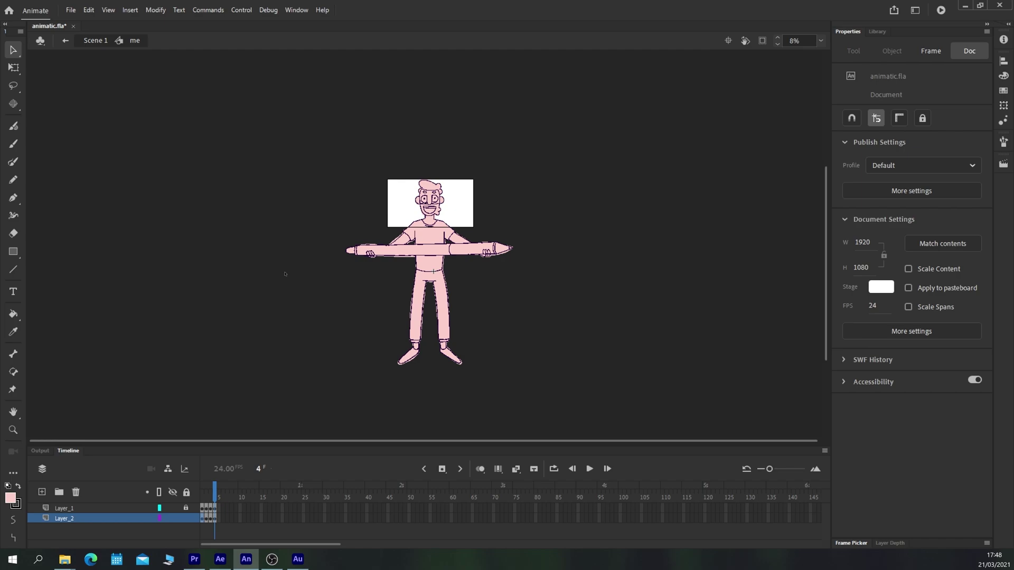
click(94, 41)
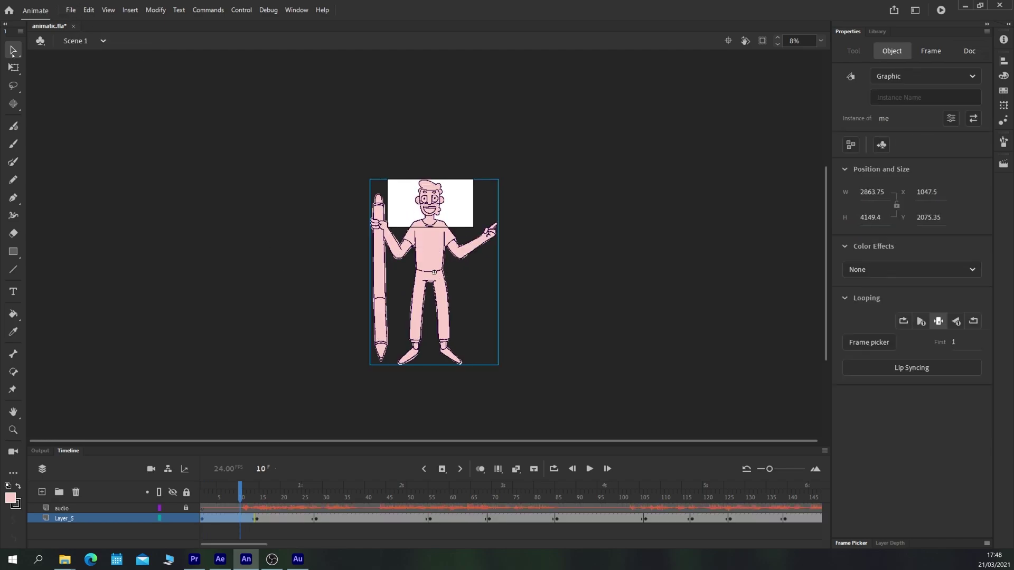
Fit more frames into the timeline view and scrub through the landscape shots to frame 173.
click(214, 210)
scroll(401, 252, up, 3)
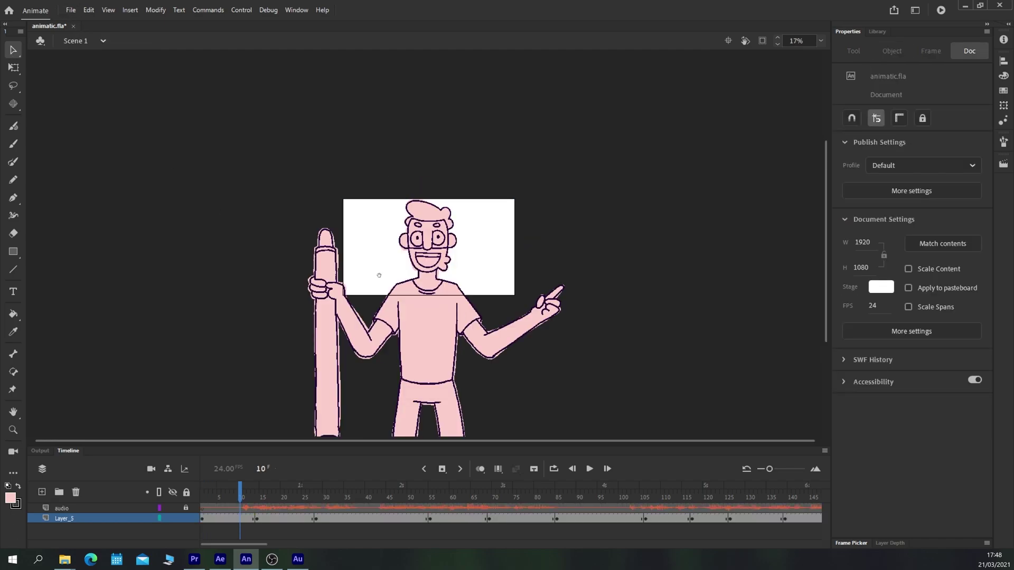
scroll(375, 301, up, 3)
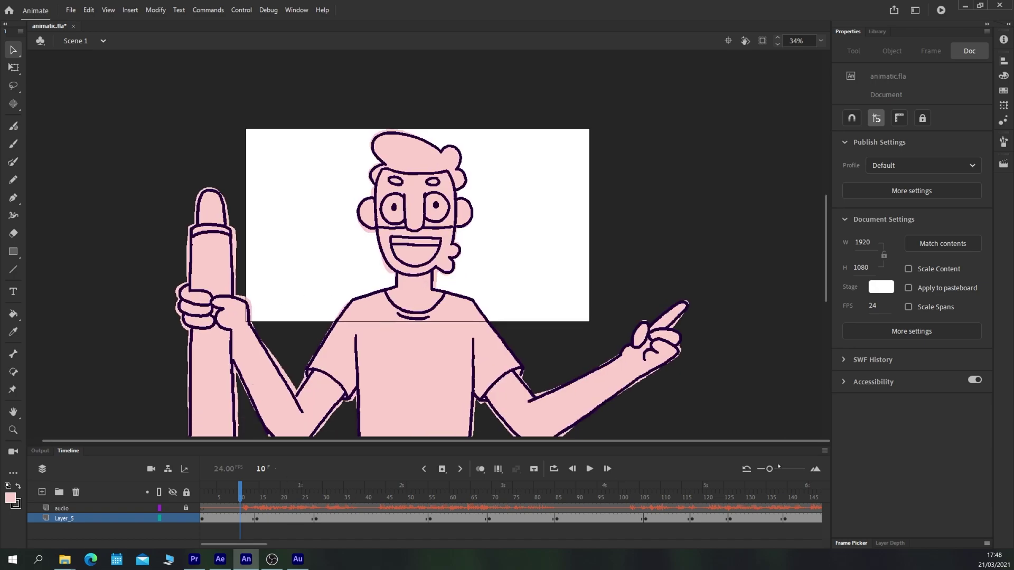
drag(769, 469, 765, 469)
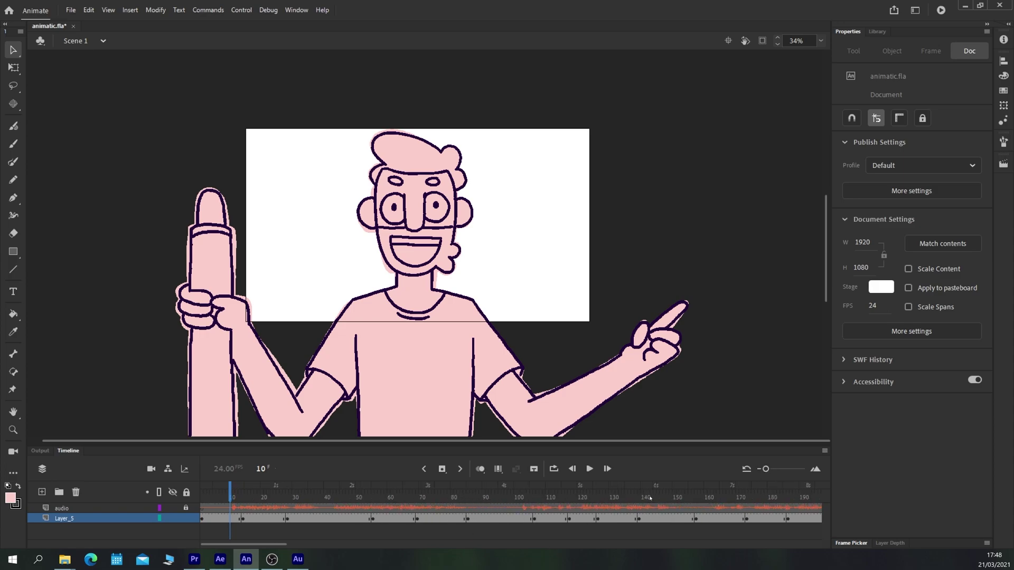
click(648, 498)
drag(652, 502, 742, 497)
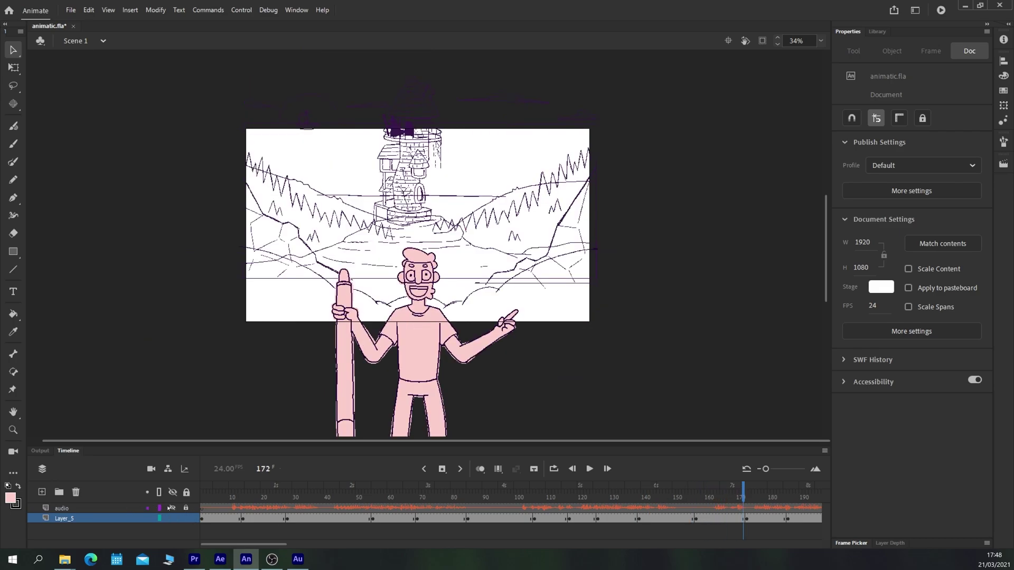
mouse_move(744, 490)
mouse_down()
mouse_move(756, 494)
mouse_move(747, 494)
mouse_up()
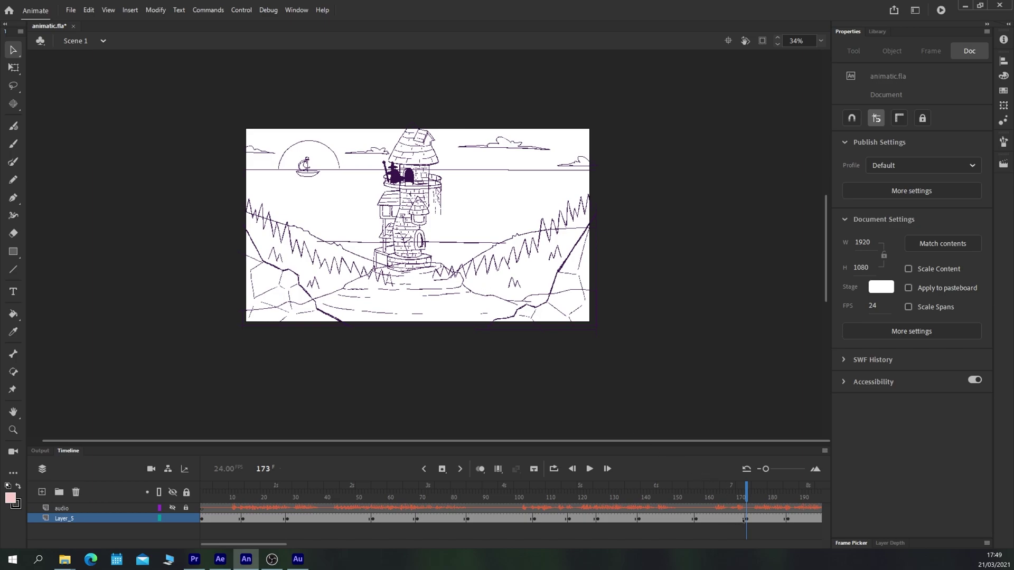
Insert extra frames on Layer_5 at frame 172 to lengthen the end of the landscape shot.
click(743, 518)
key(F5)
key(F5)
key(F5)
key(F5)
key(F5)
key(F5)
key(F5)
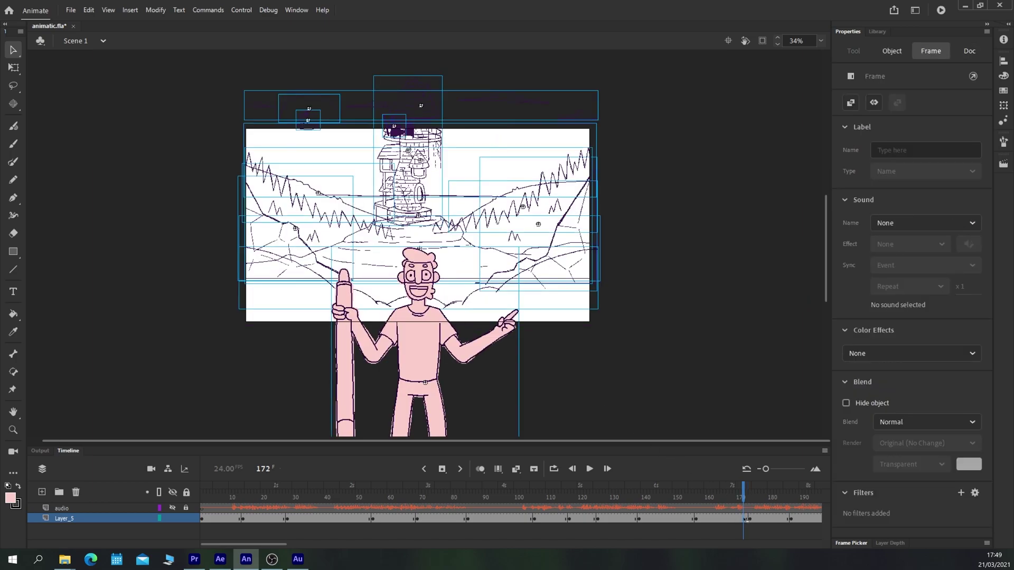
drag(745, 519, 756, 526)
key(ctrl+minus)
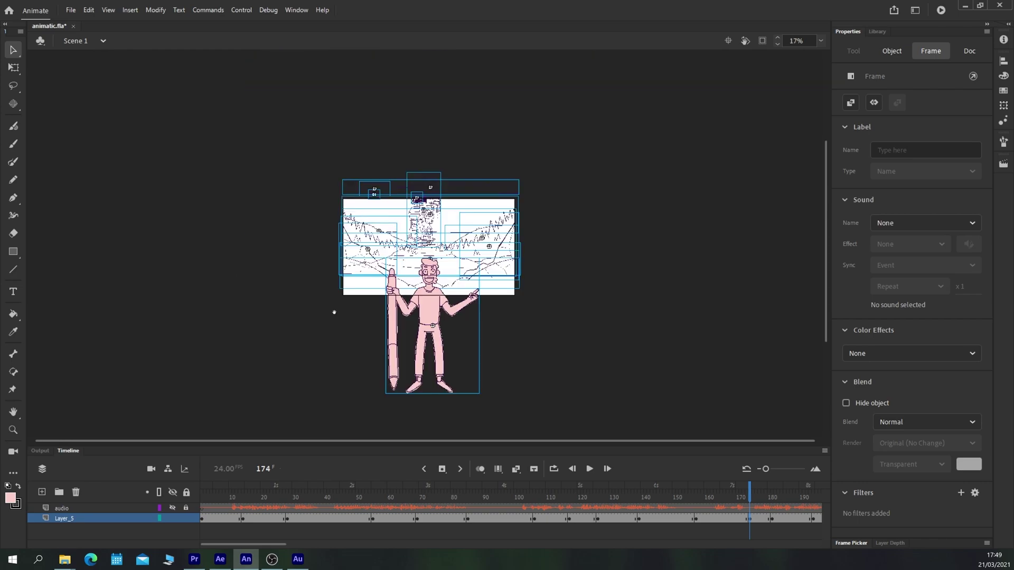
Compare the Layer_5 artwork at frames 170, 135 and 163.
click(737, 520)
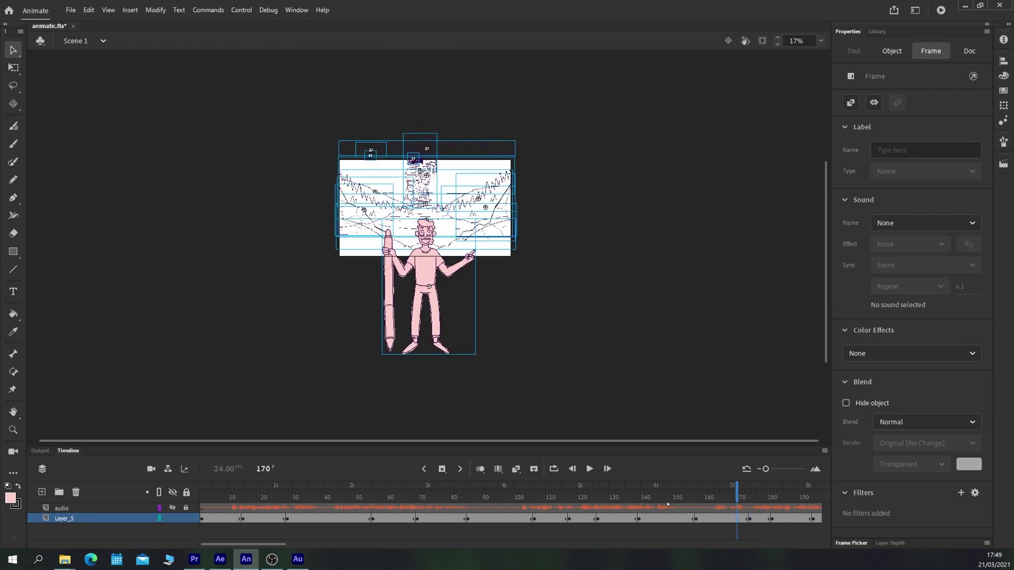
click(660, 519)
click(627, 520)
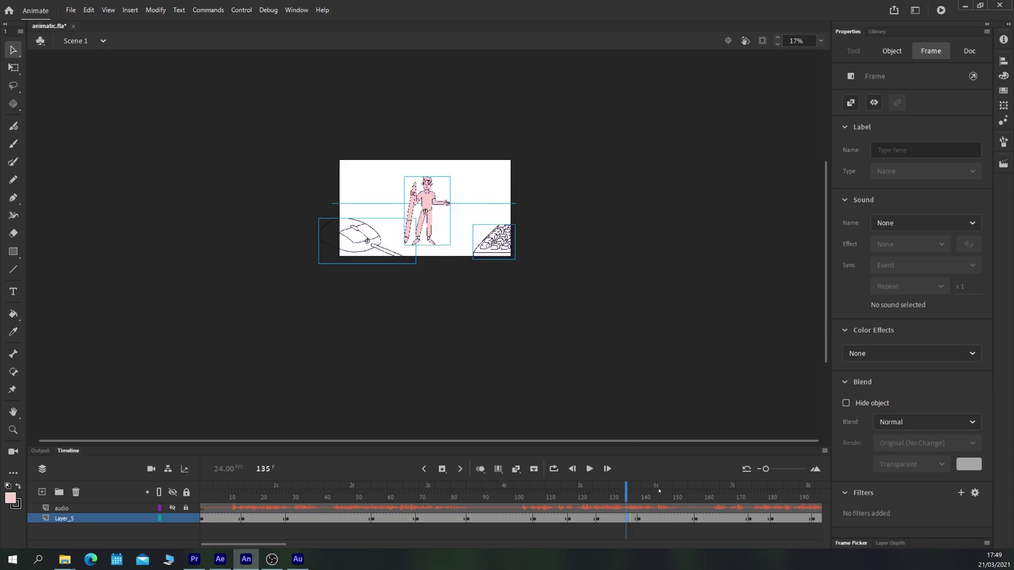
click(714, 499)
click(401, 177)
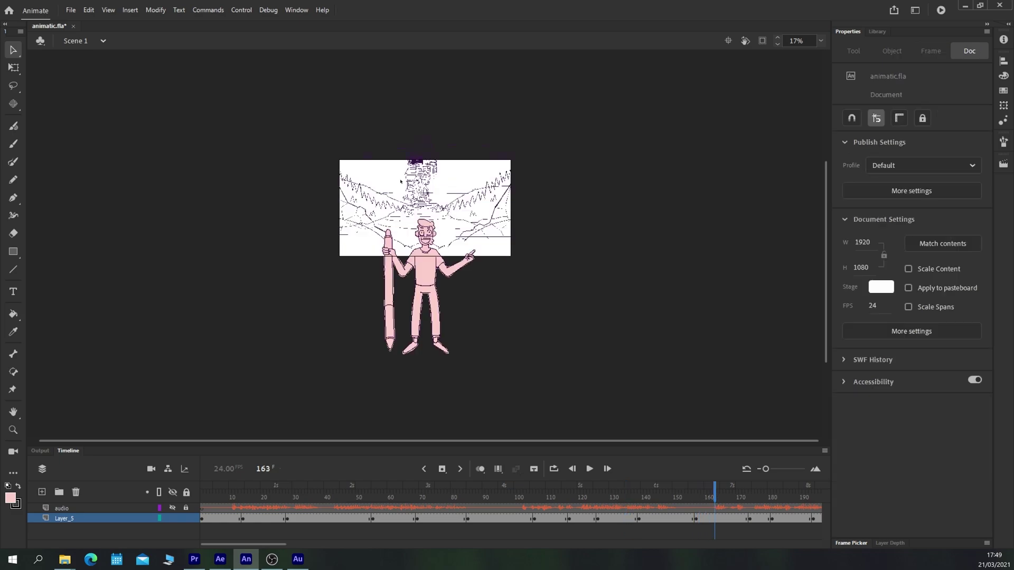
Test-move the tower, undo the move, and select other scenery pieces such as the trees to check that they are separate symbols.
click(434, 183)
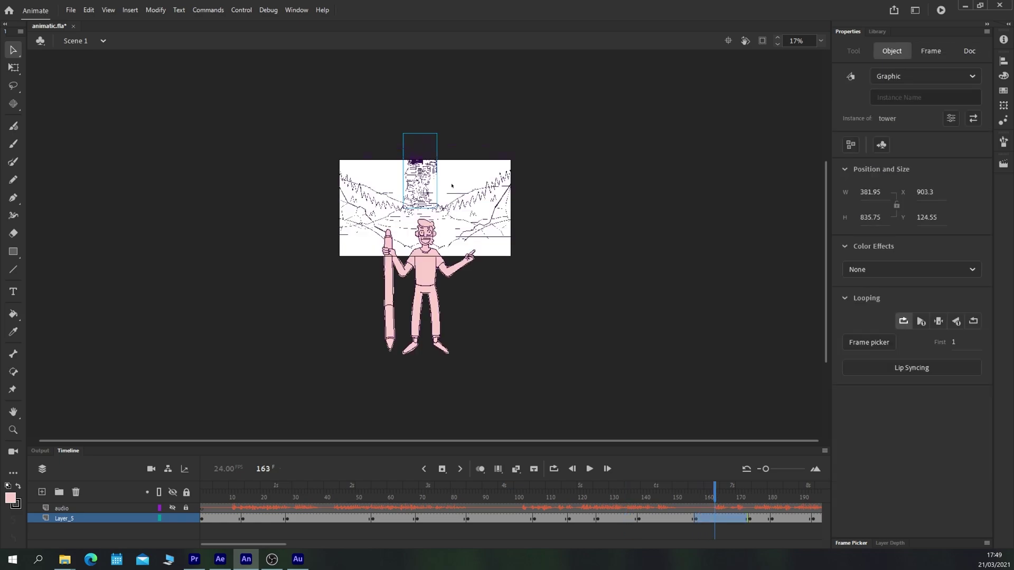
drag(423, 186, 413, 161)
key(ctrl+z)
click(355, 215)
click(377, 203)
click(360, 246)
click(364, 204)
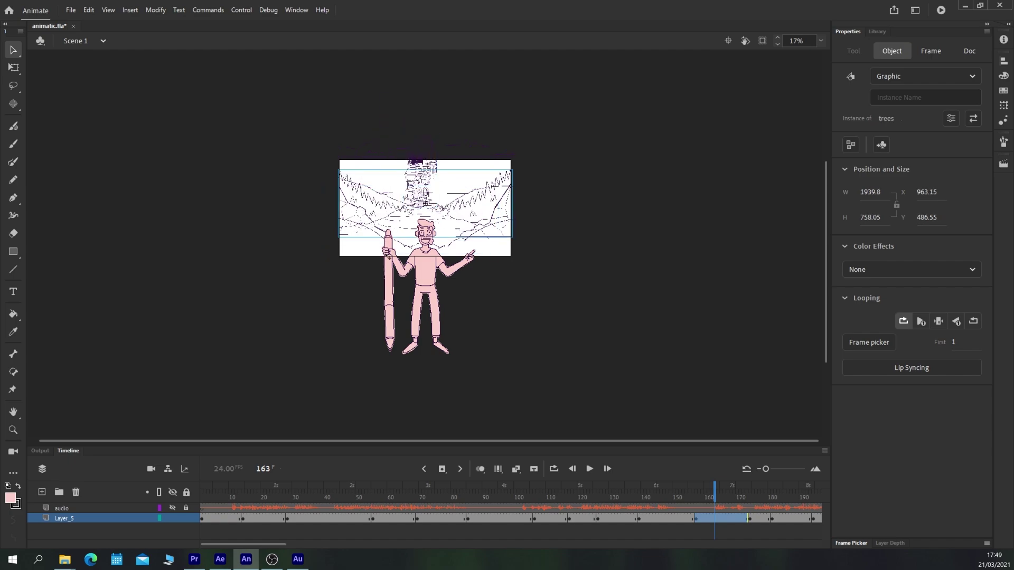
key(ctrl+=)
drag(386, 250, 385, 219)
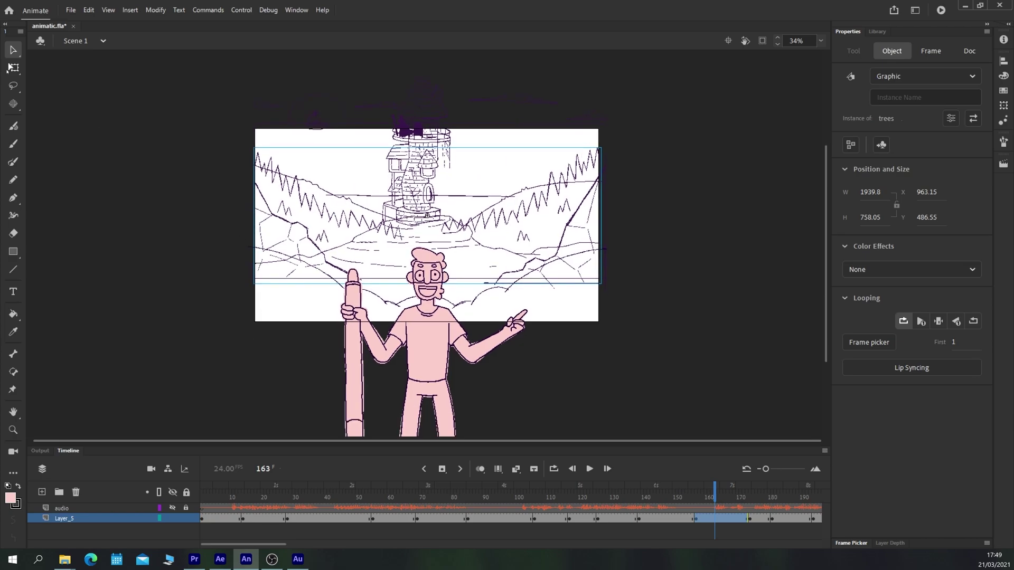
Select and copy all the artwork of the tower landscape shot, including the character.
click(171, 251)
drag(196, 77, 727, 438)
key(period)
key(period)
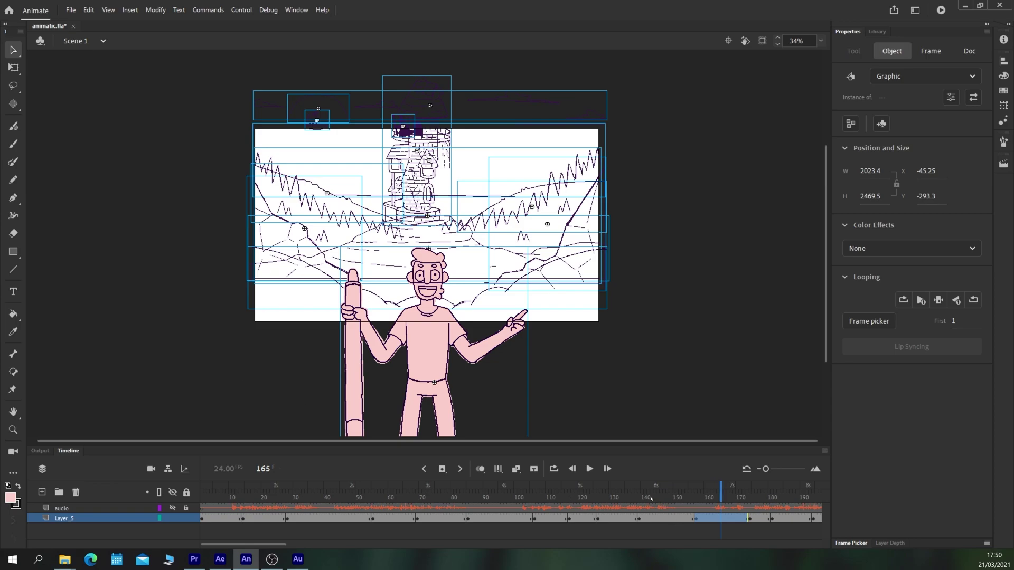
At frame 133, delete the small character and the horizon line, and paste the copied landscape artwork in place behind the mouse and keyboard.
click(620, 500)
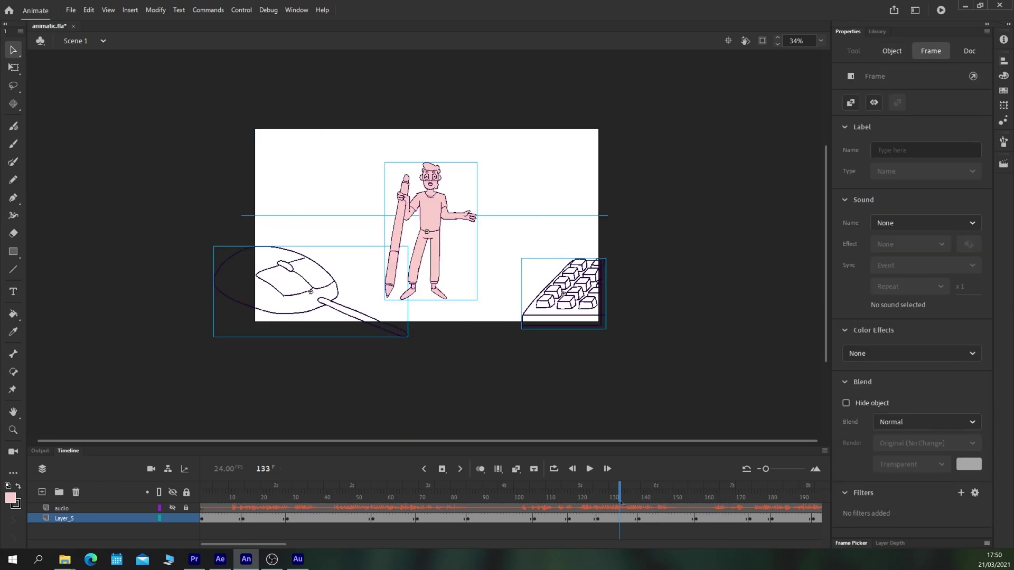
click(621, 502)
drag(492, 125, 414, 222)
drag(474, 137, 413, 242)
key(Delete)
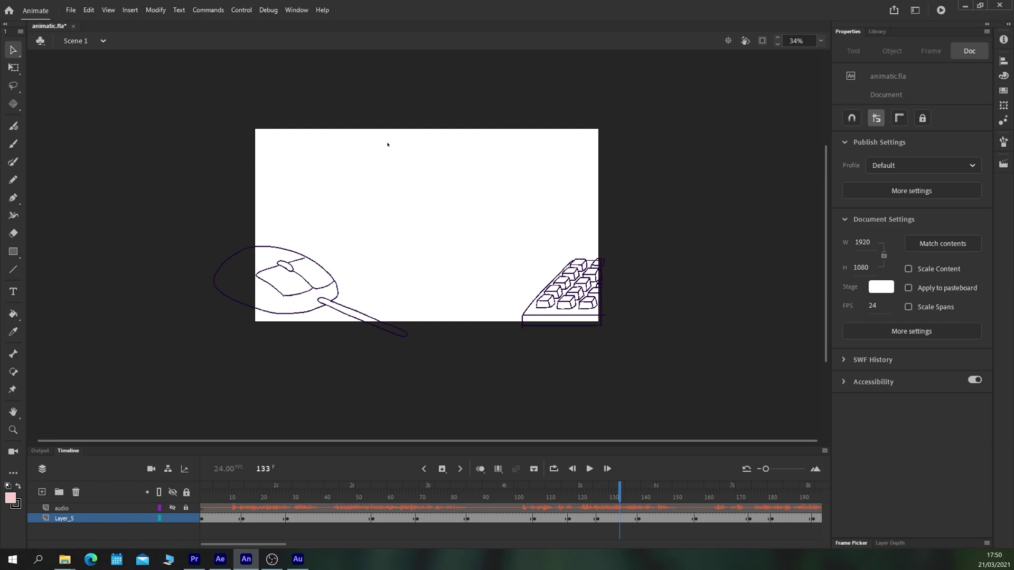
key(ctrl+z)
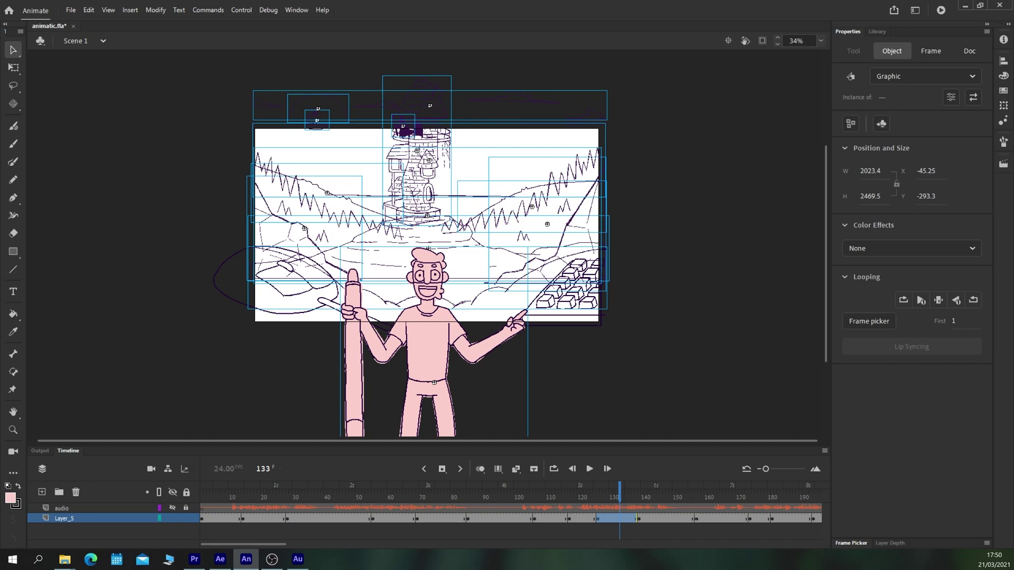
Clear the Layer_5 keyframe at frame 139.
click(696, 519)
click(599, 520)
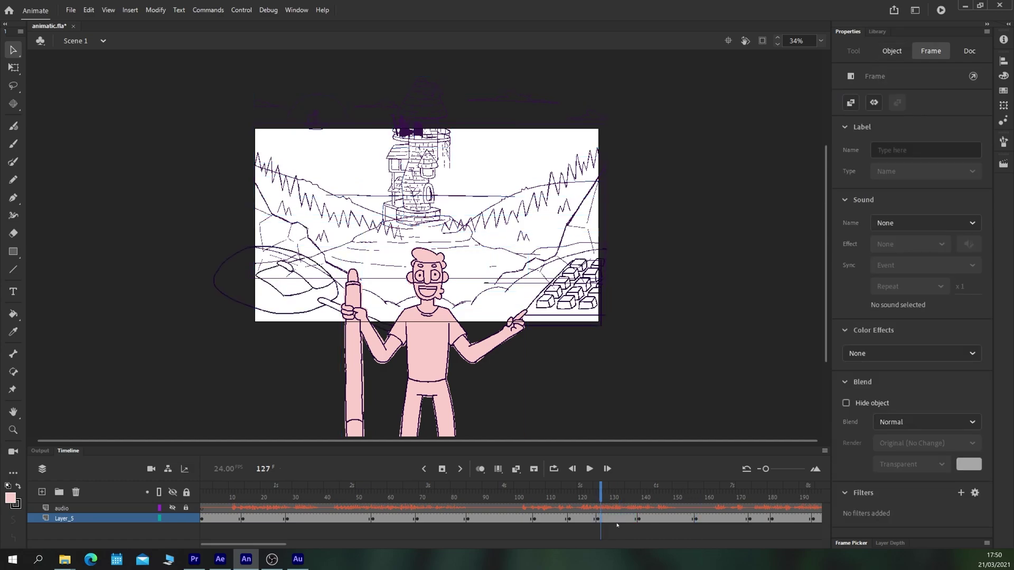
click(639, 519)
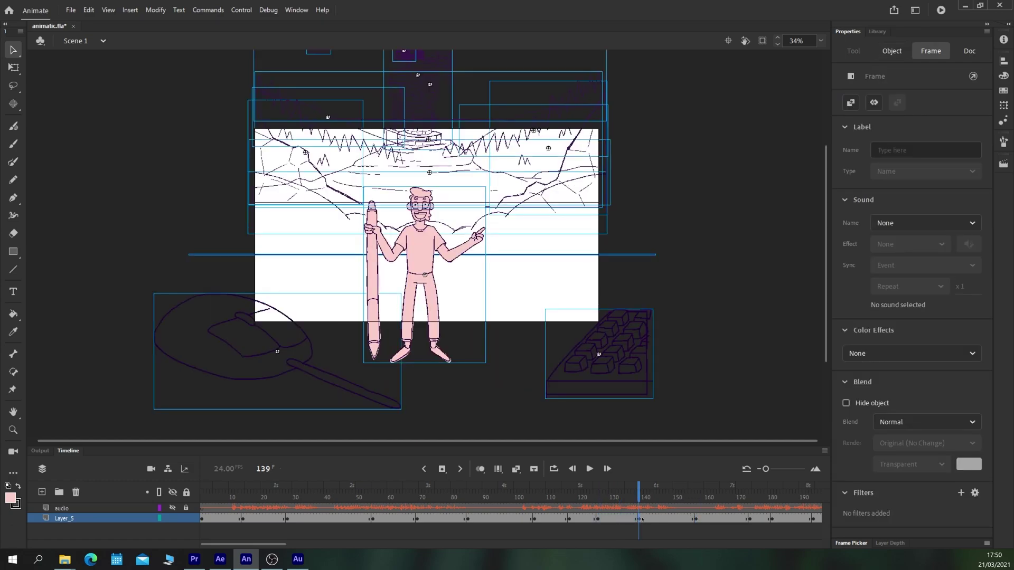
right_click(640, 519)
click(638, 519)
right_click(639, 520)
click(640, 519)
click(639, 519)
right_click(639, 520)
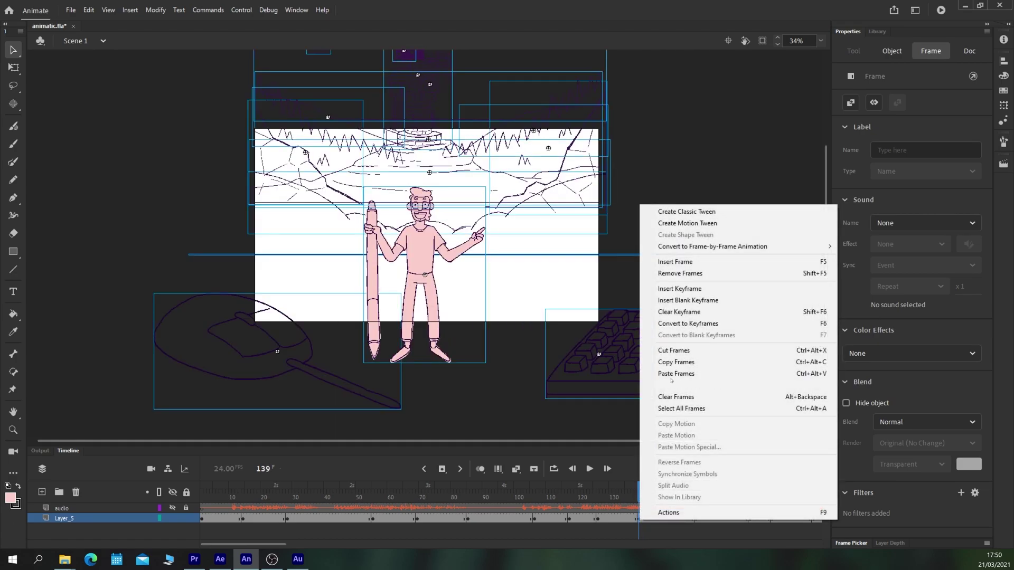
click(669, 312)
Clear the Layer_5 keyframes from frame 9 through frame 126.
drag(575, 520, 227, 519)
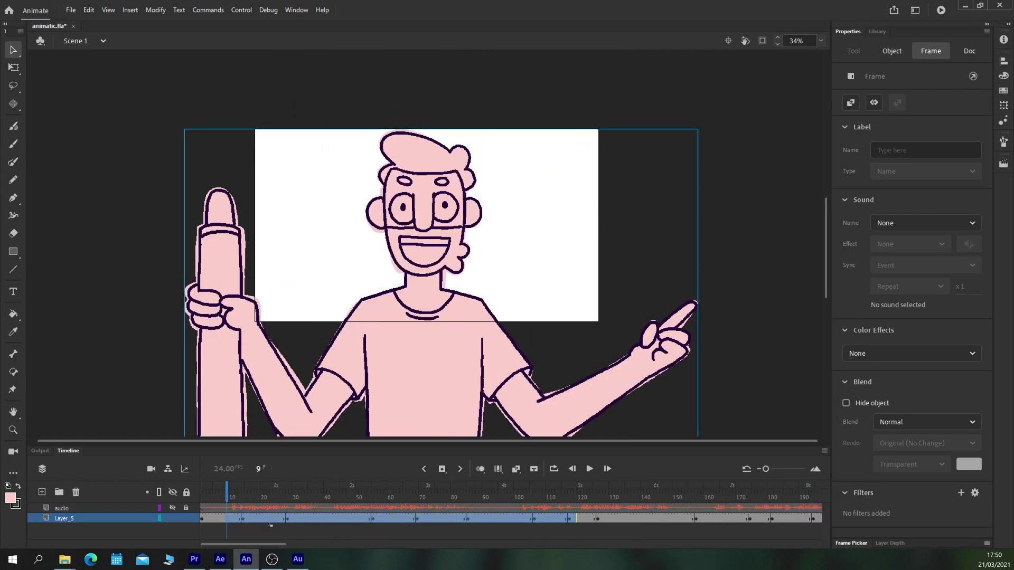
key(shift+F6)
click(600, 519)
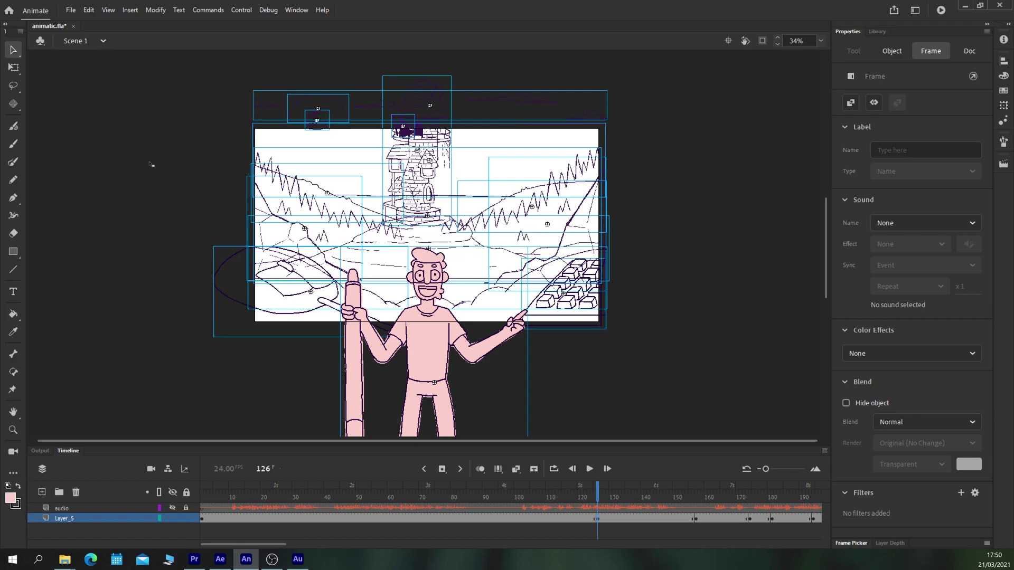
key(shift+F6)
Distribute all the artwork on frame 1 to separate layers, enlarge the timeline to show them, and select the "me" layer.
key(shift+comma)
right_click(431, 163)
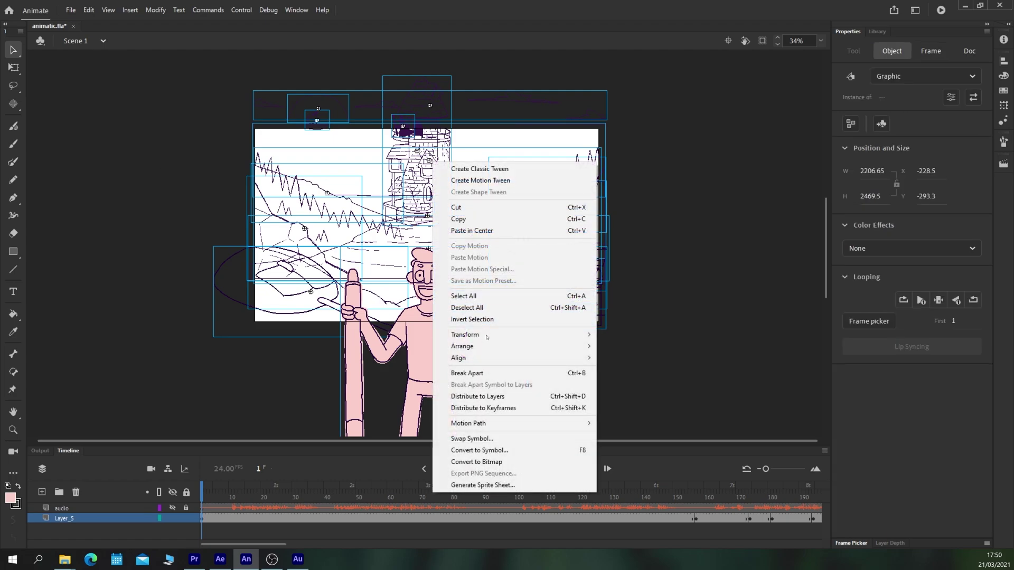
click(460, 396)
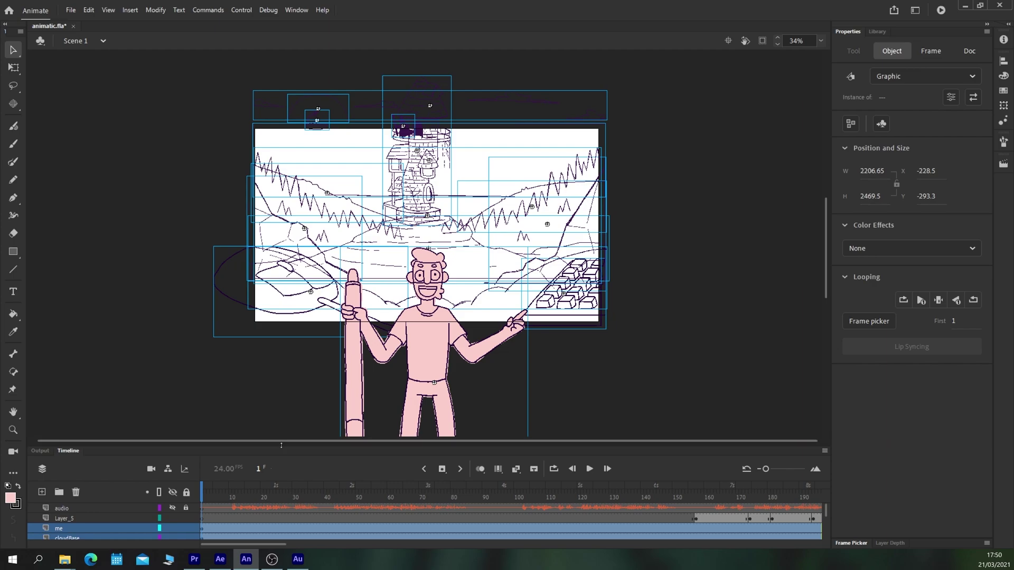
drag(275, 410, 238, 303)
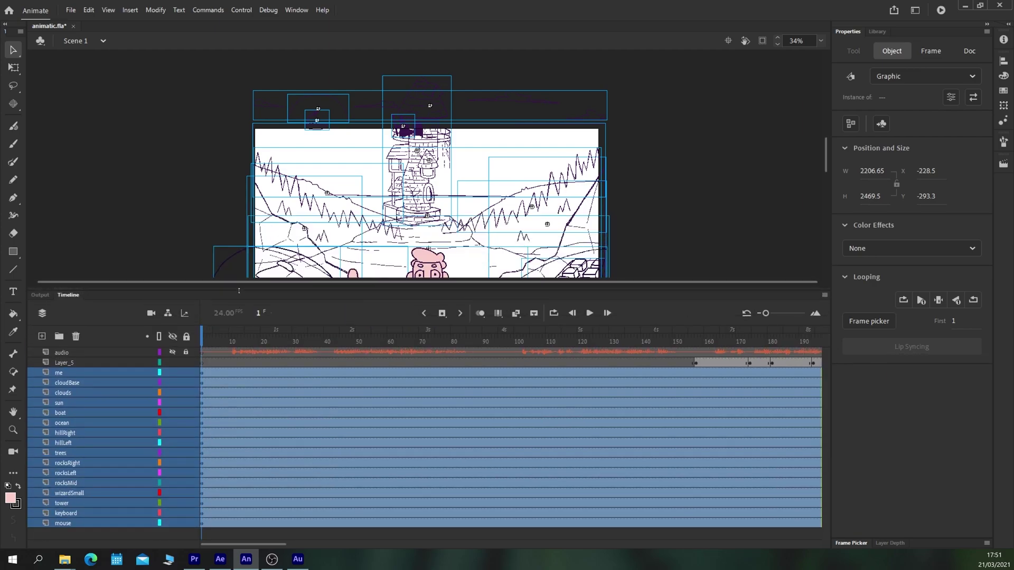
click(80, 374)
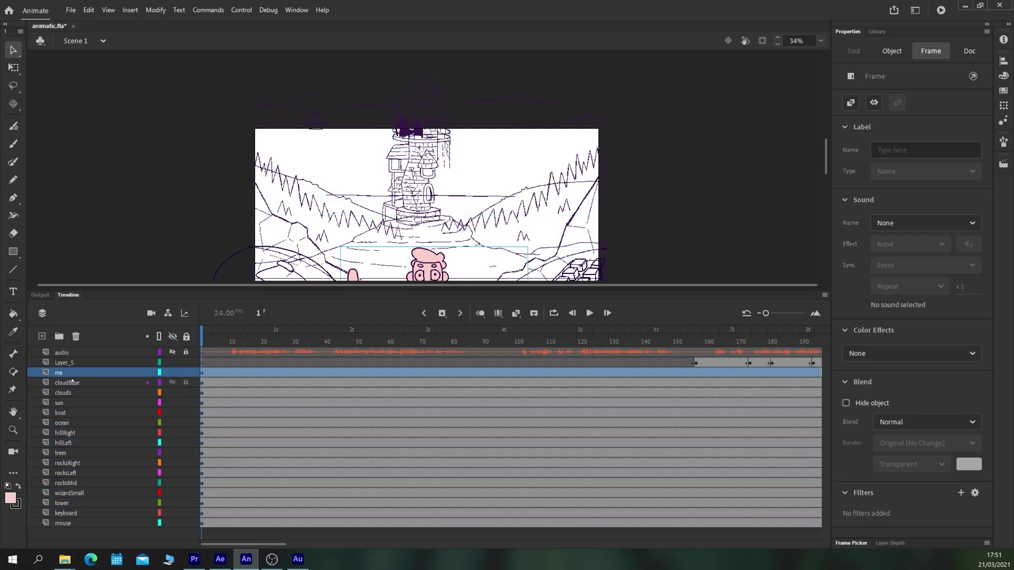
Check which artwork the cloudBase, boat and hillRight layers hold.
scroll(202, 228, down, 5)
scroll(145, 160, up, 1)
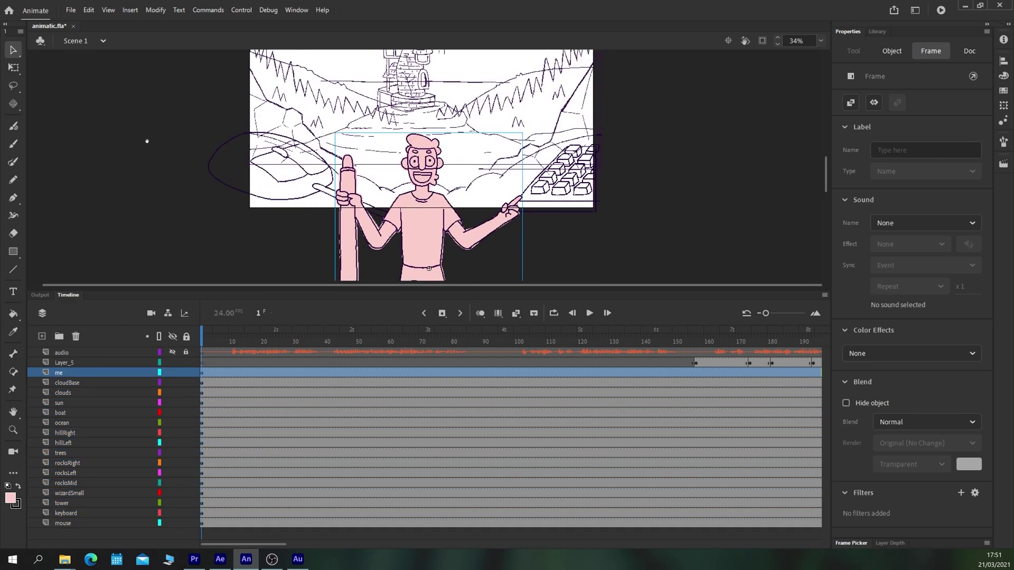
click(67, 383)
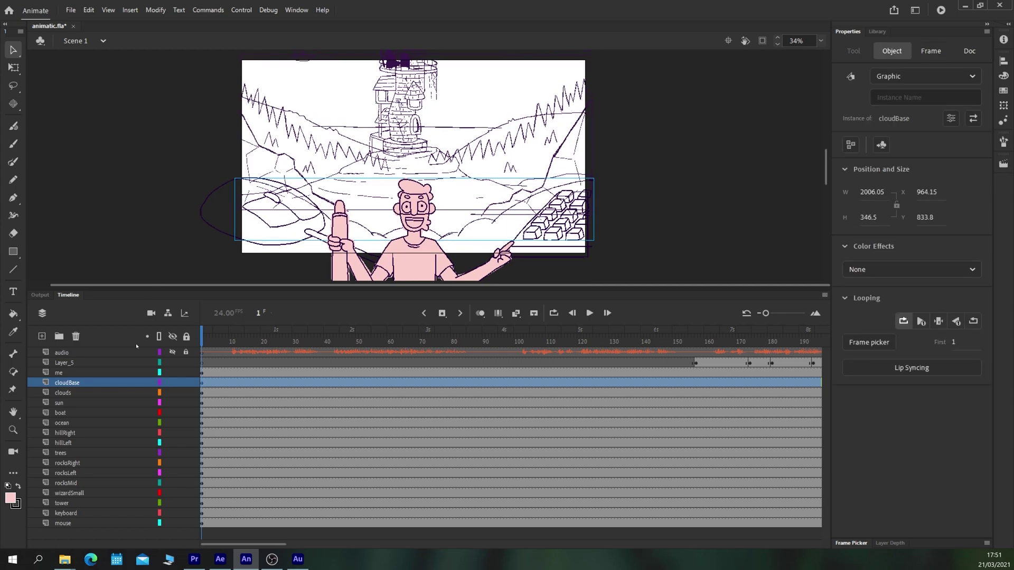
click(62, 415)
click(65, 432)
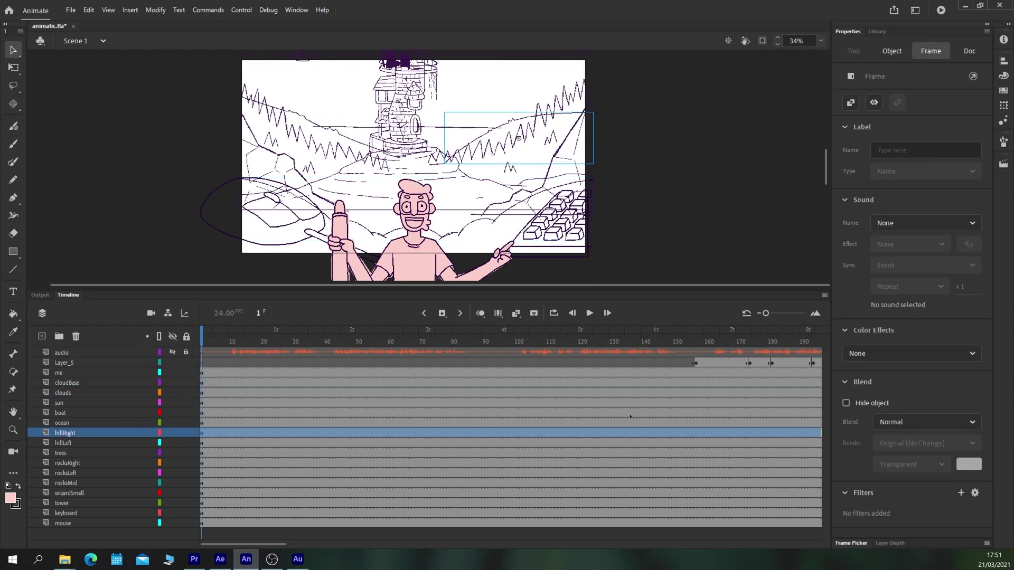
Insert keyframes at frame 157 on all the artwork layers from me to mouse.
drag(696, 338, 695, 530)
key(ctrl+a)
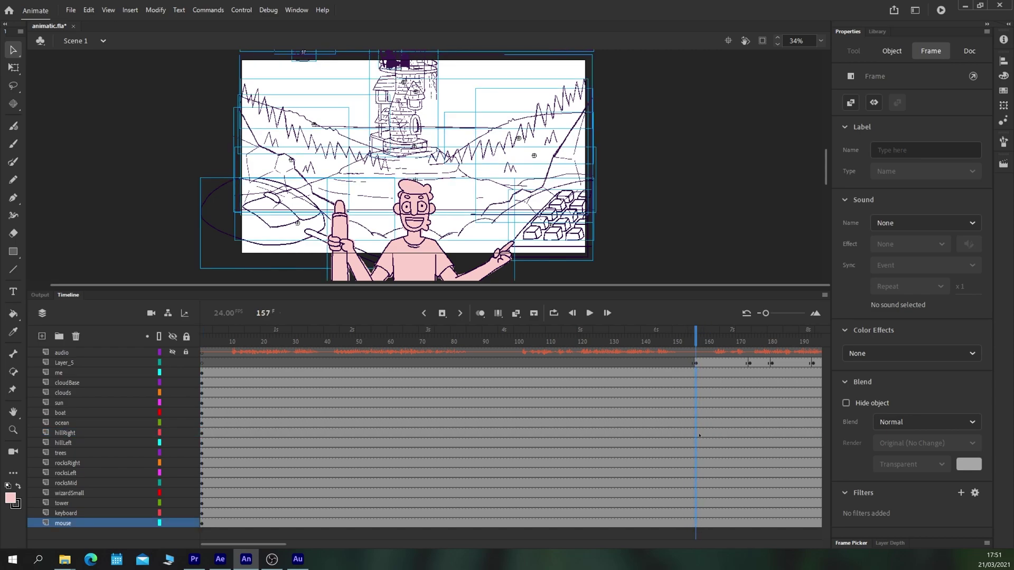
key(F6)
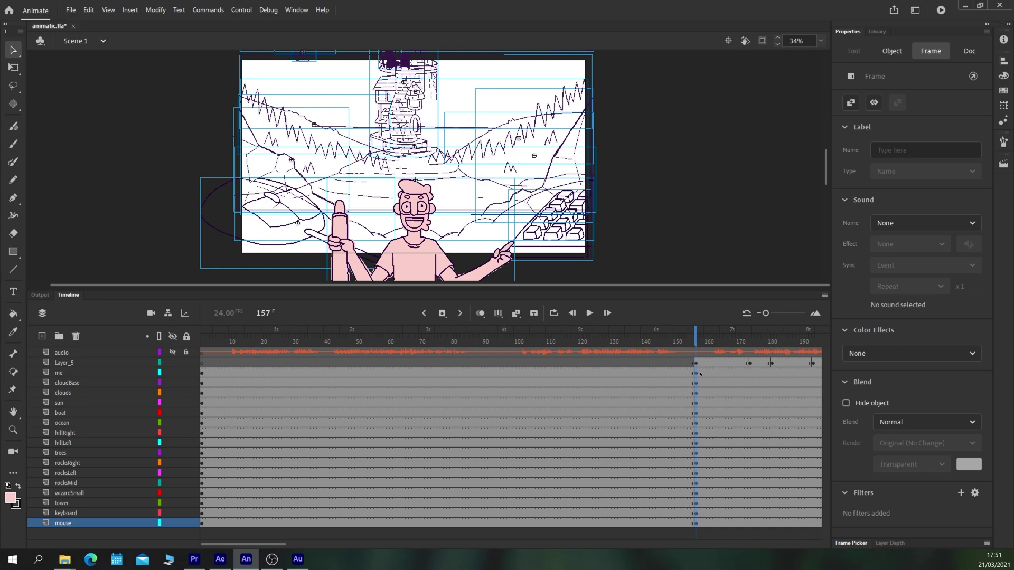
Insert blank keyframes at frame 158 on the layers from me to mouse so the artwork ends there.
drag(699, 338, 701, 523)
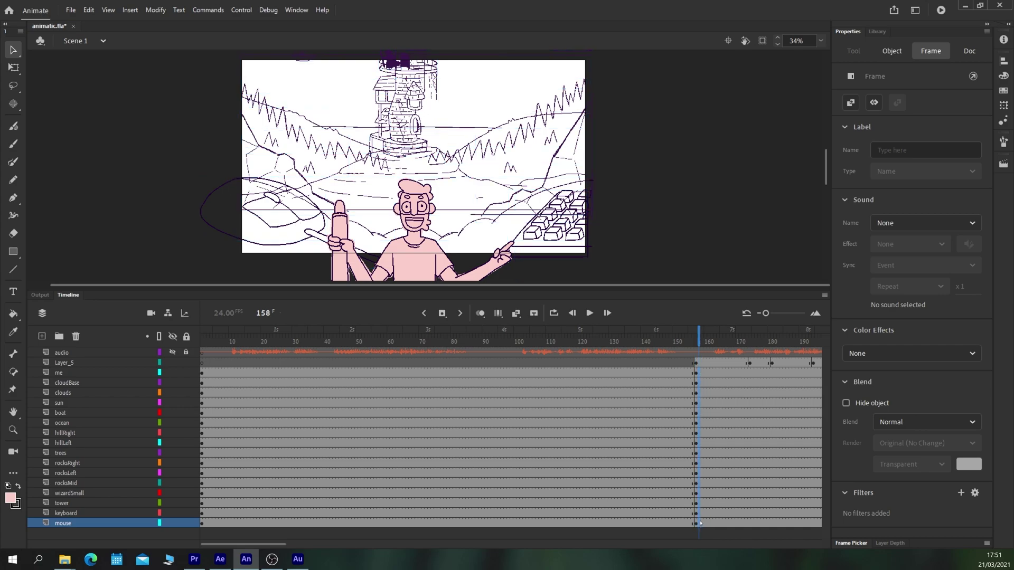
key(F7)
click(664, 383)
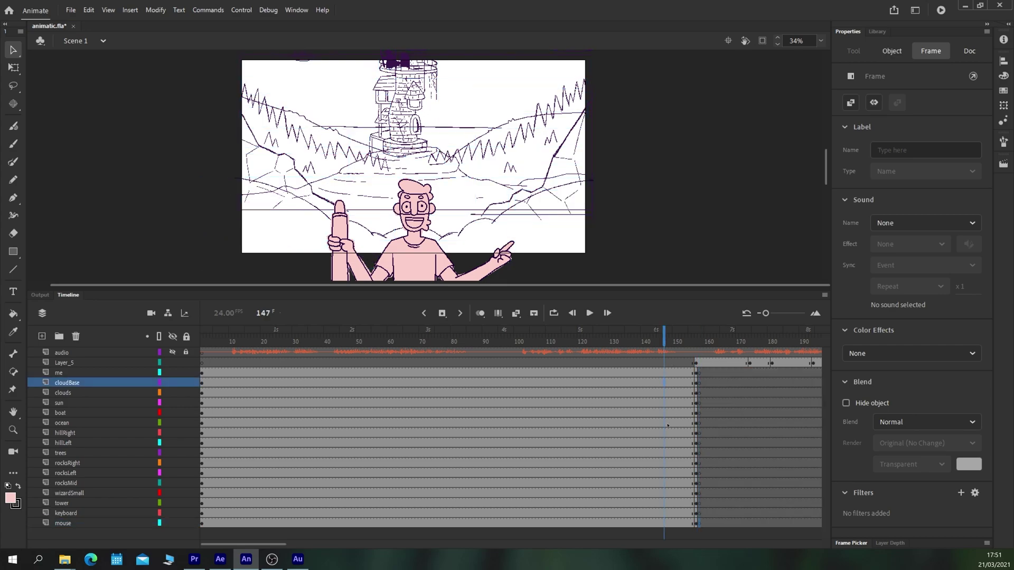
key(ctrl+shift+v)
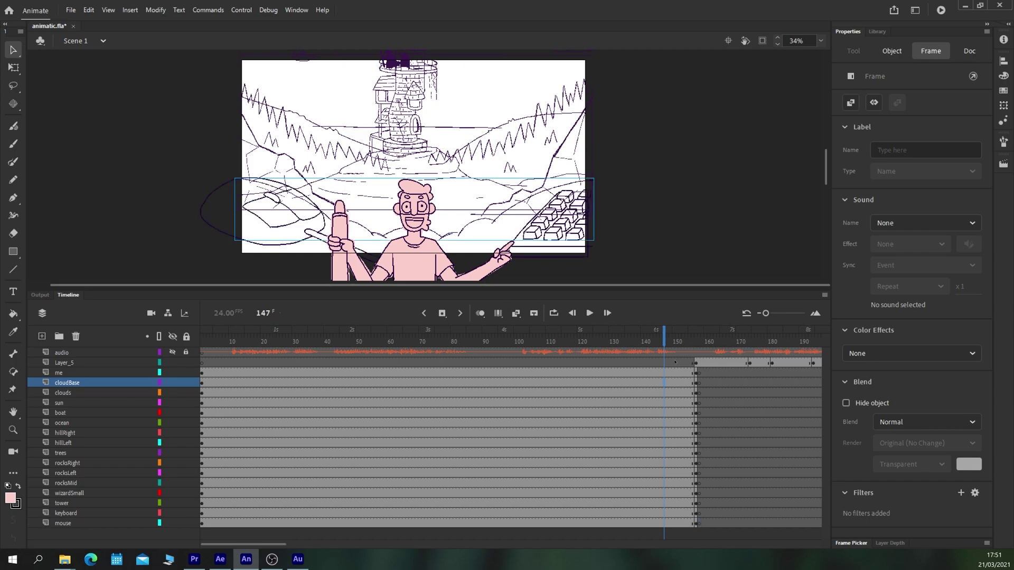
Select all the artwork symbols on frame 1 and give them a Brightness color effect of 30%.
click(203, 374)
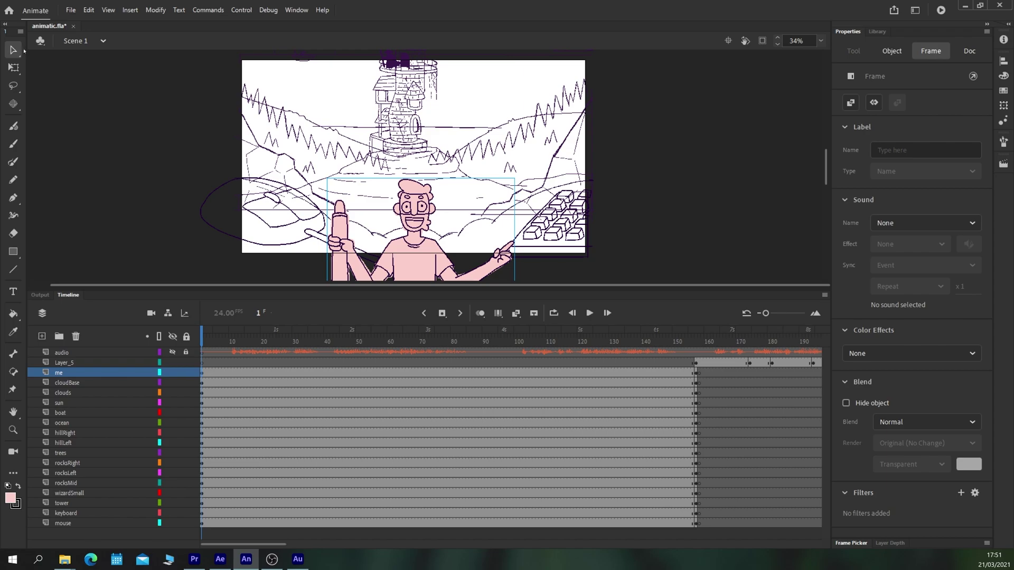
click(93, 110)
key(ctrl+minus)
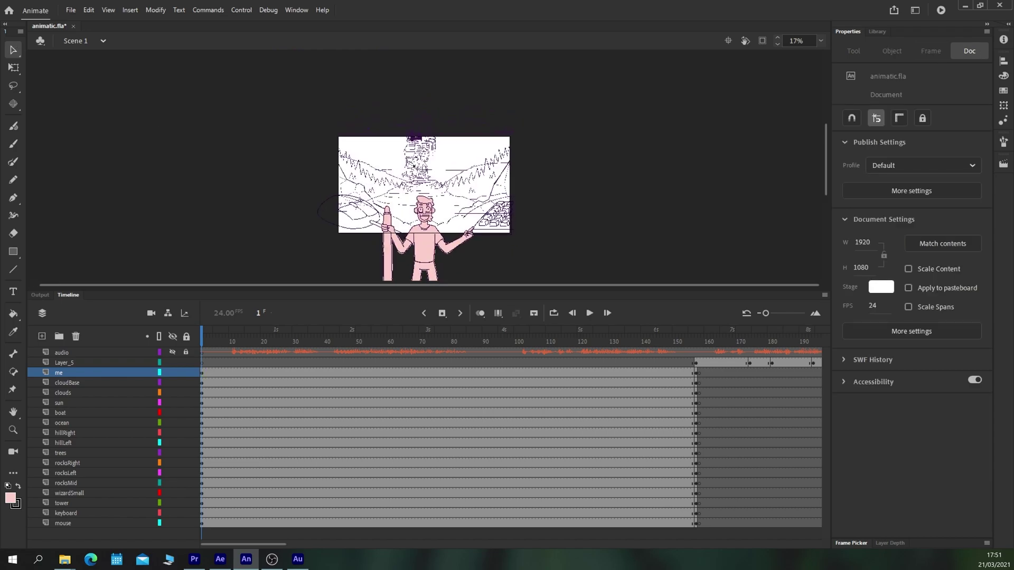
click(417, 114)
key(ctrl+minus)
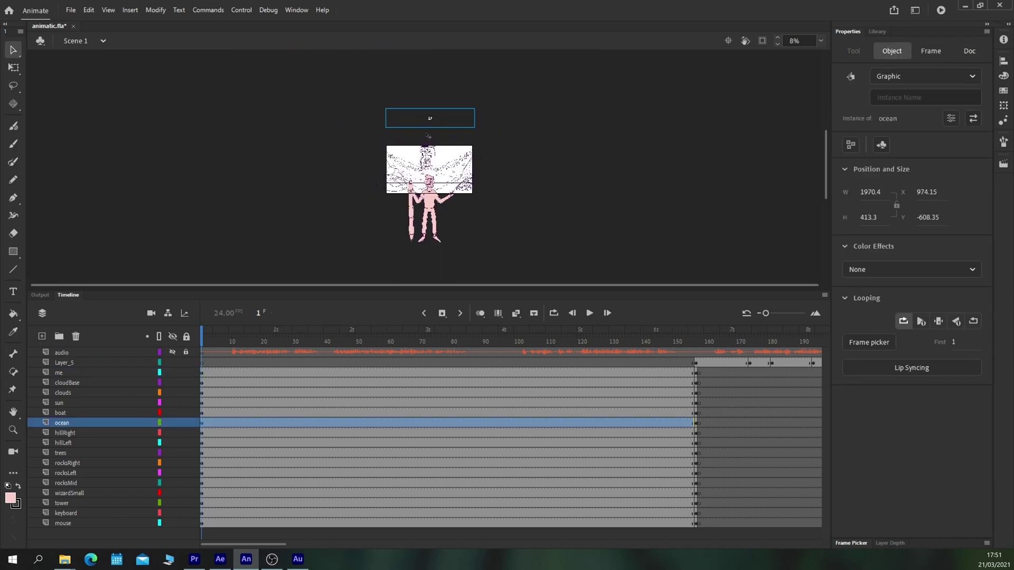
key(ctrl+equal)
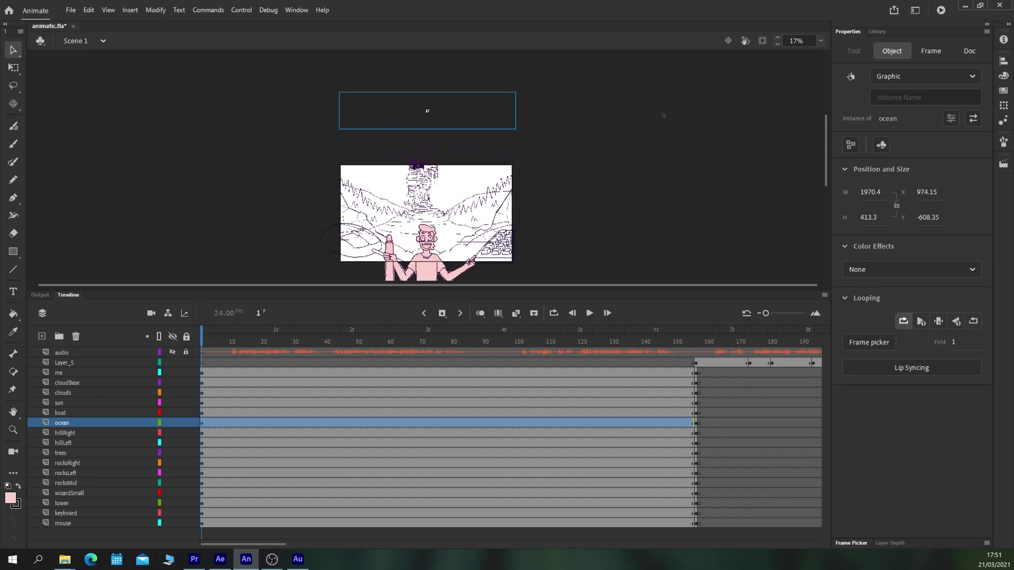
click(193, 158)
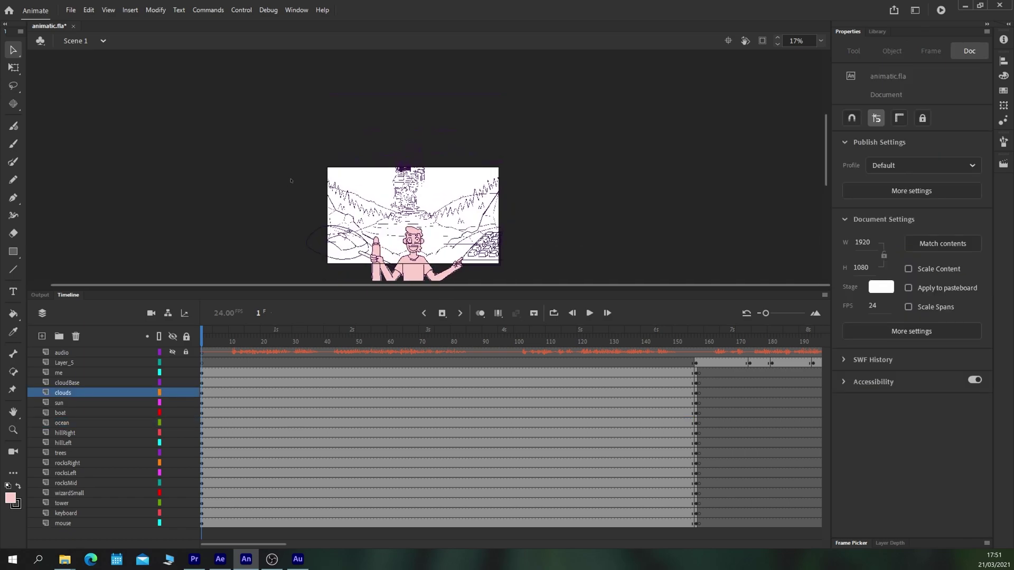
drag(272, 83, 592, 269)
click(901, 248)
click(867, 285)
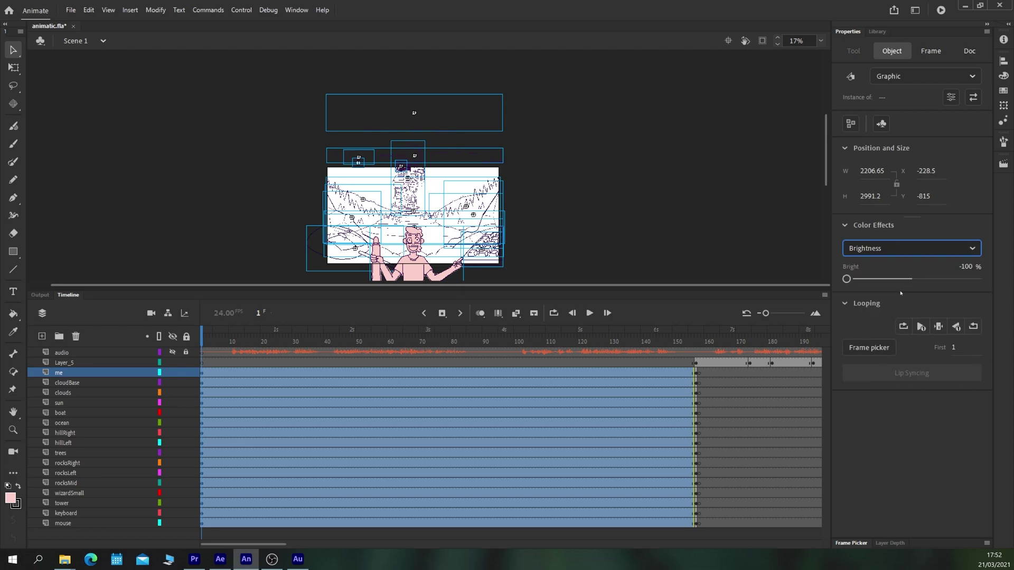
mouse_move(912, 279)
mouse_down()
mouse_move(857, 279)
mouse_move(926, 279)
mouse_up()
click(218, 228)
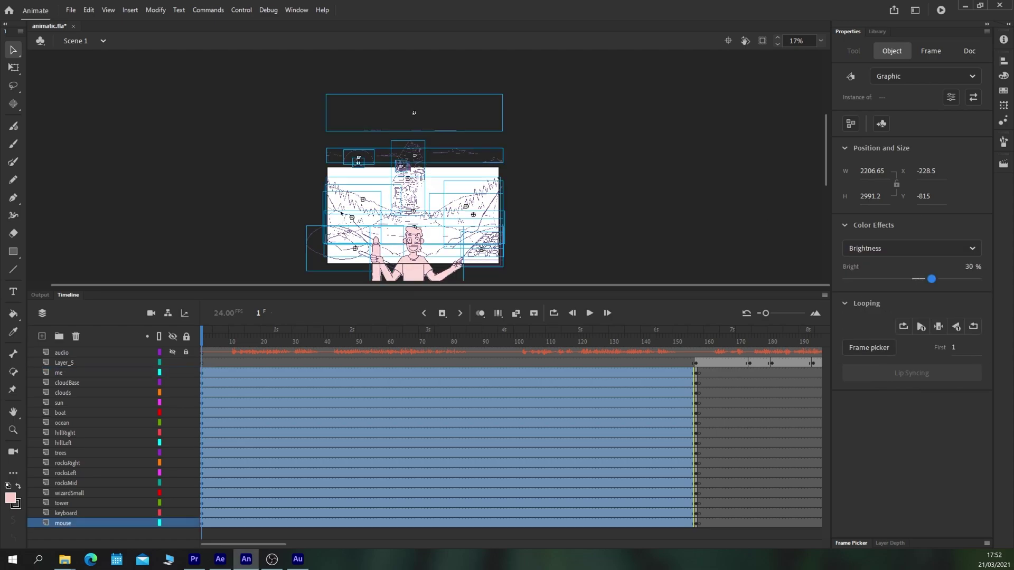
drag(217, 228, 222, 205)
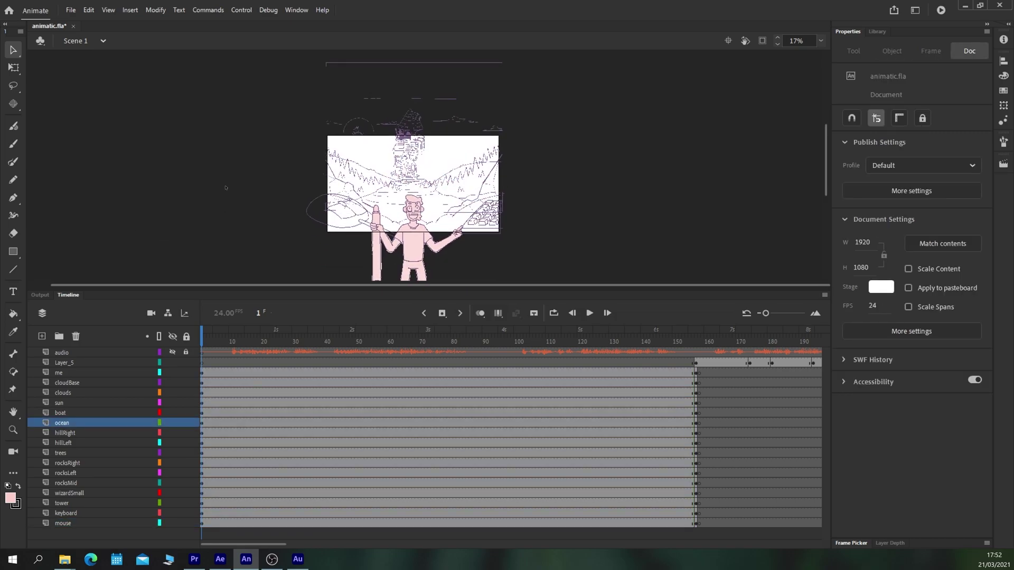
Move the landscape symbols up off the stage to about Y -1805, and raise the cloudBase symbol to about Y 173.
scroll(233, 179, up, 3)
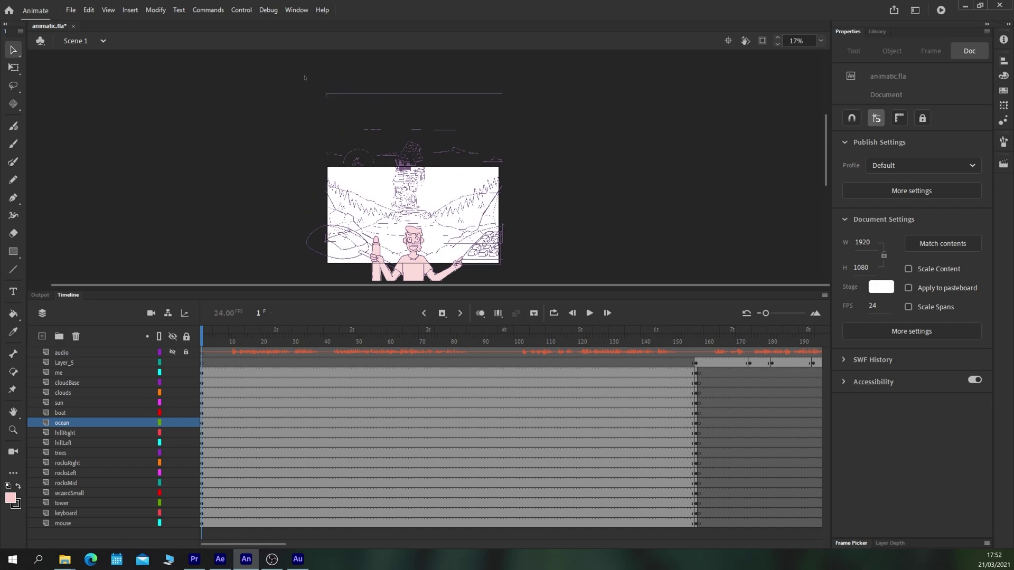
drag(304, 78, 576, 218)
drag(408, 205, 406, 116)
scroll(453, 214, down, 4)
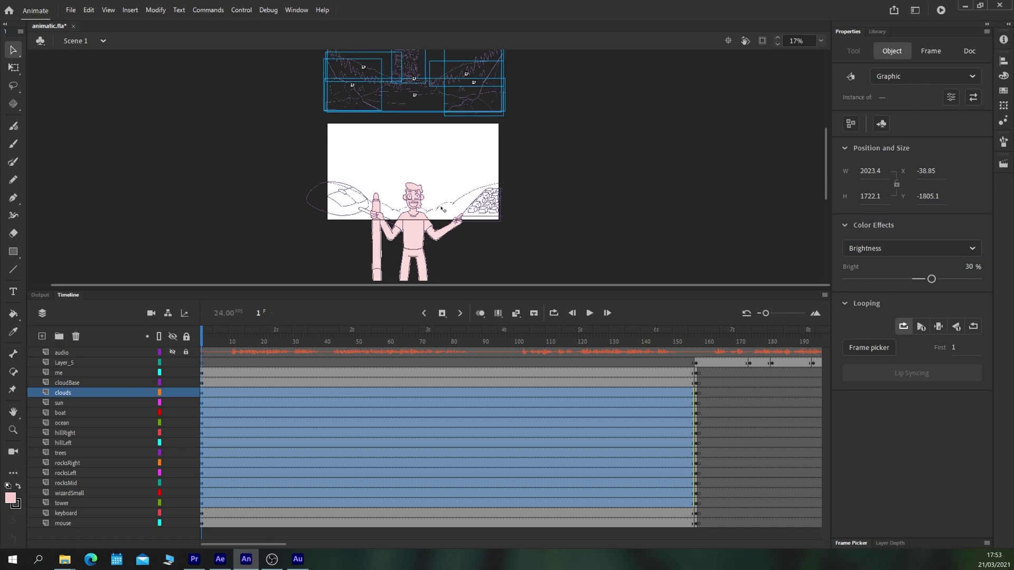
click(414, 139)
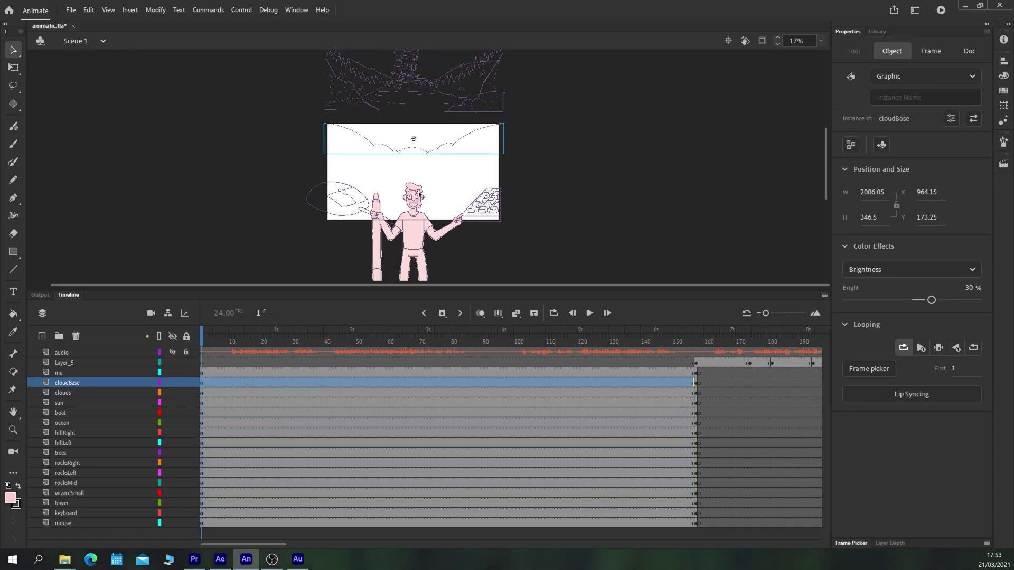
Move the me symbol up into the stage and scale it down to about 802 by 1163 px.
drag(419, 227, 419, 165)
click(480, 210)
drag(551, 256, 278, 149)
click(276, 180)
click(410, 177)
click(13, 67)
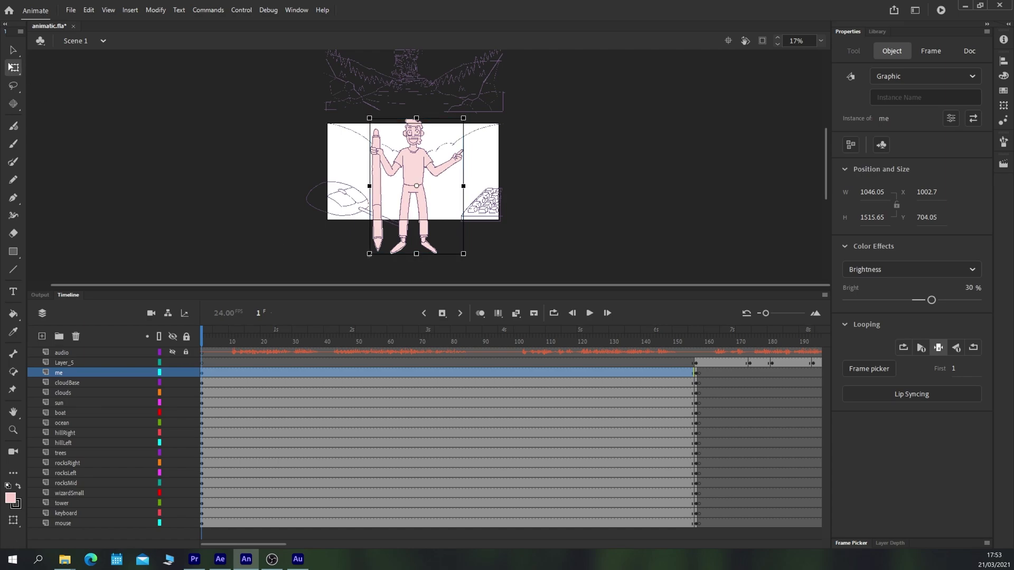
drag(369, 254, 381, 238)
drag(418, 171, 418, 171)
Move the mouse and keyboard symbols together down below the stage, to about Y 1163.
click(340, 208)
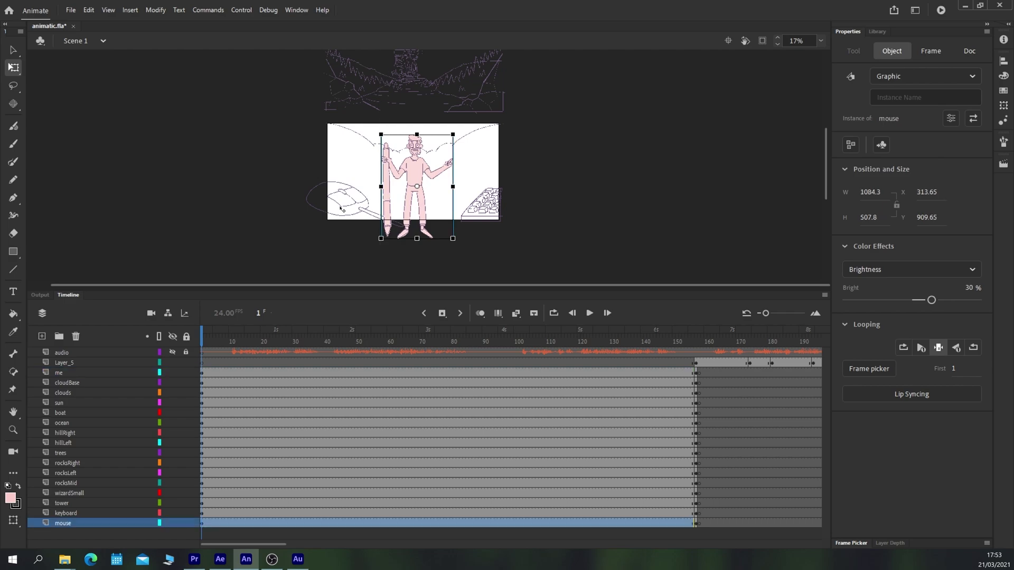
shift+click(472, 215)
drag(471, 215, 473, 258)
scroll(226, 217, down, 2)
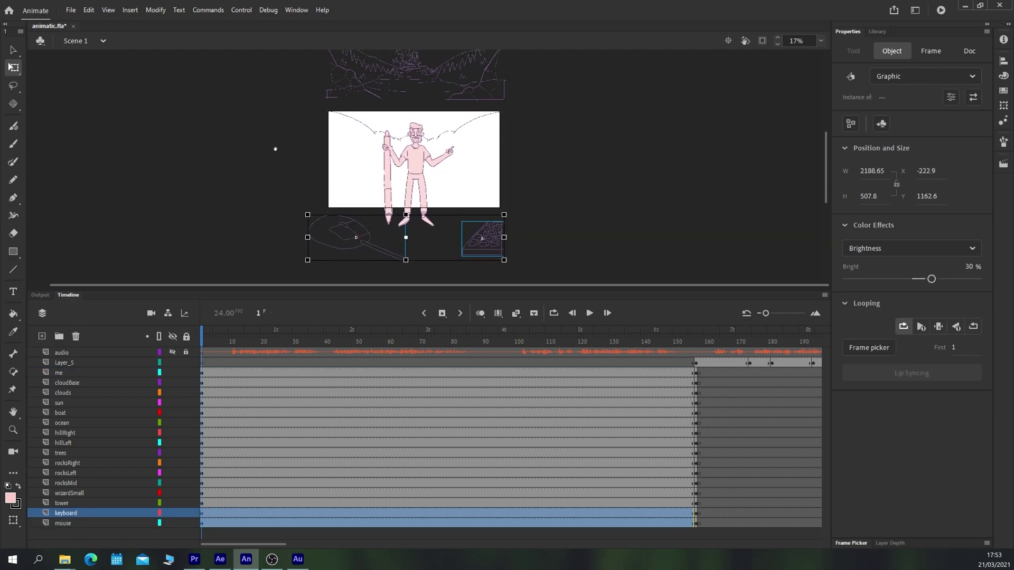
Move the cloudBase symbol up until it sits just above the stage's upper edge.
scroll(274, 148, up, 4)
drag(362, 175, 362, 147)
scroll(243, 211, down, 2)
key(shift+Up)
key(shift+Up)
key(Escape)
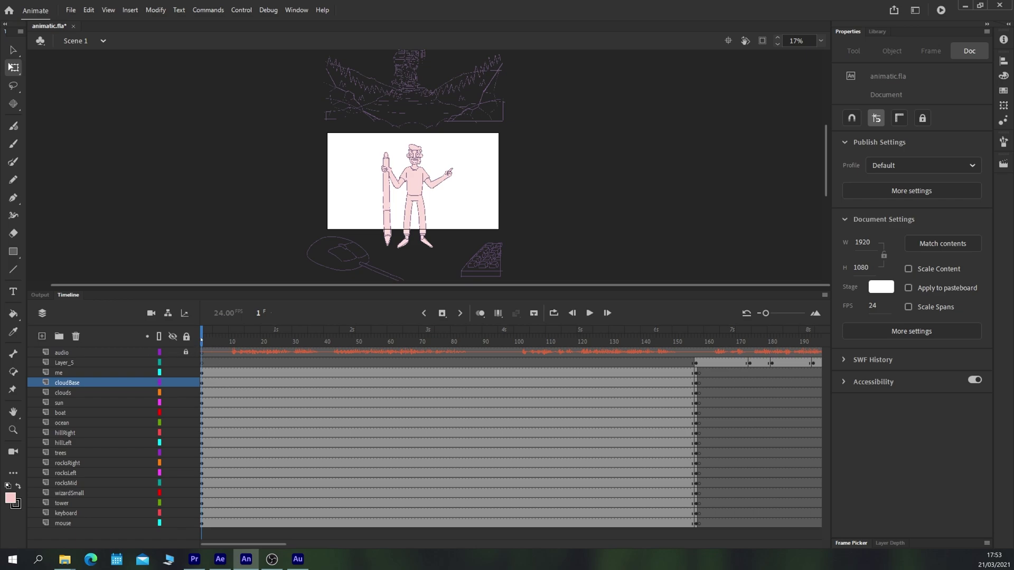
Play back the audio for timing, hide the audio layer, and insert keyframes at frame 84 on the layers from me to mouse.
key(Return)
key(Return)
click(171, 353)
drag(464, 374, 465, 517)
key(F6)
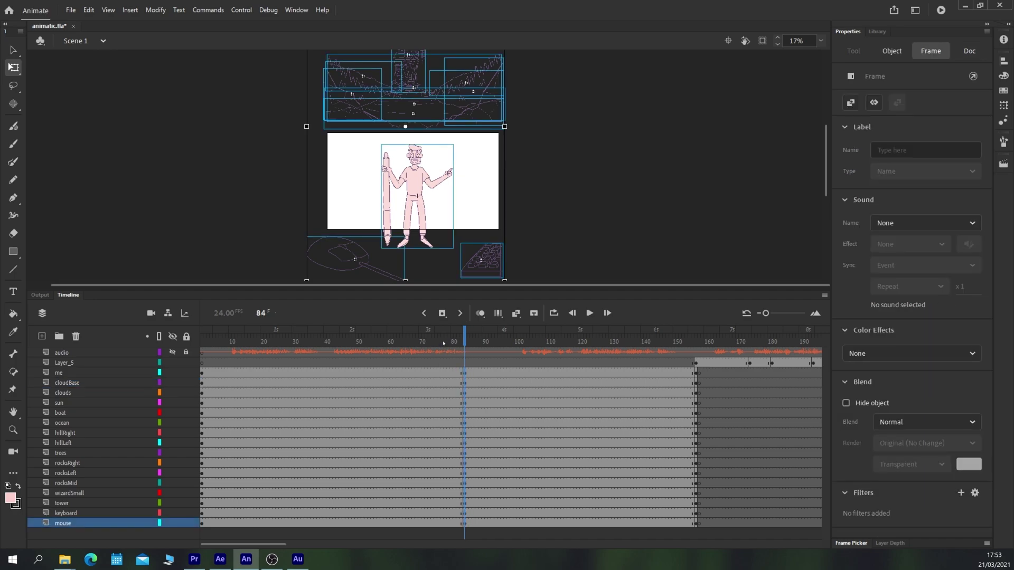
At frame 84, scale the me symbol down further and move it up so the full figure fits within the stage.
scroll(215, 176, down, 2)
click(226, 129)
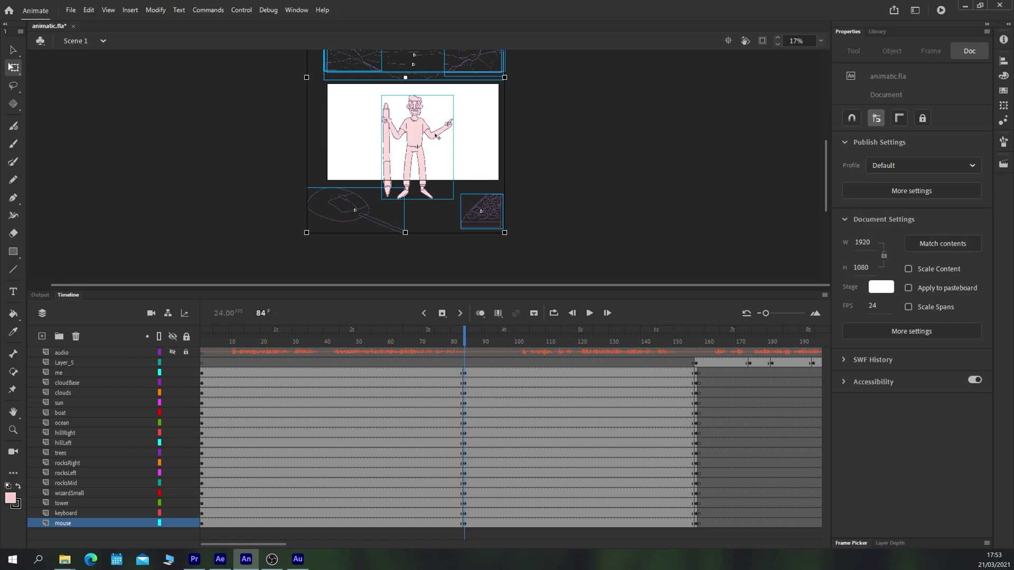
click(386, 193)
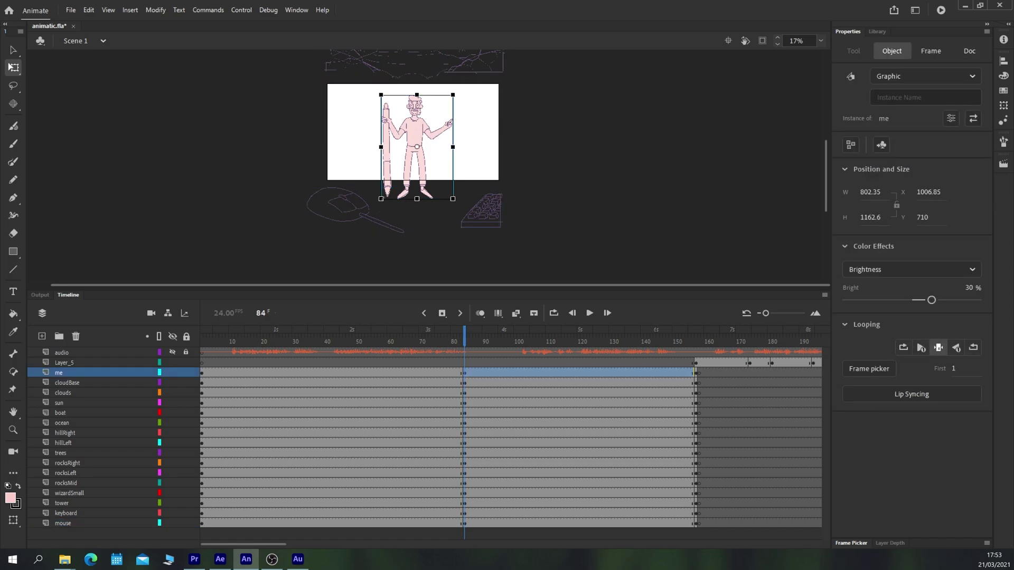
drag(381, 198, 396, 178)
drag(412, 136, 408, 118)
At frame 84, raise the mouse and keyboard symbols into the stage's lower corners and adjust the me symbol's position.
click(345, 215)
drag(480, 210, 472, 166)
click(174, 140)
click(411, 114)
drag(412, 114, 411, 152)
click(269, 141)
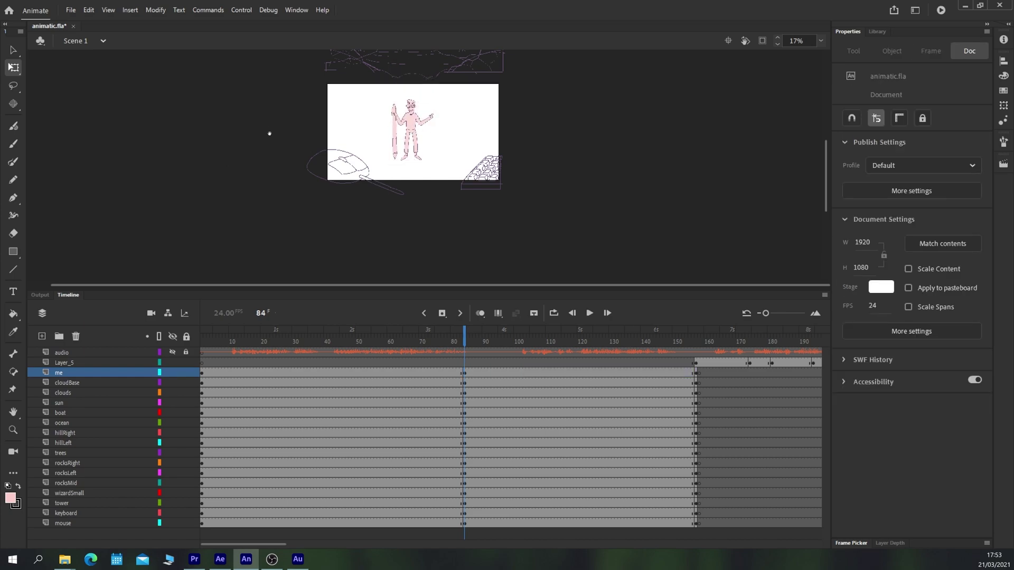
At frame 84, lower the cloudBase symbol over the stage's upper edge, to about Y -39.
scroll(391, 160, up, 3)
drag(400, 142, 398, 157)
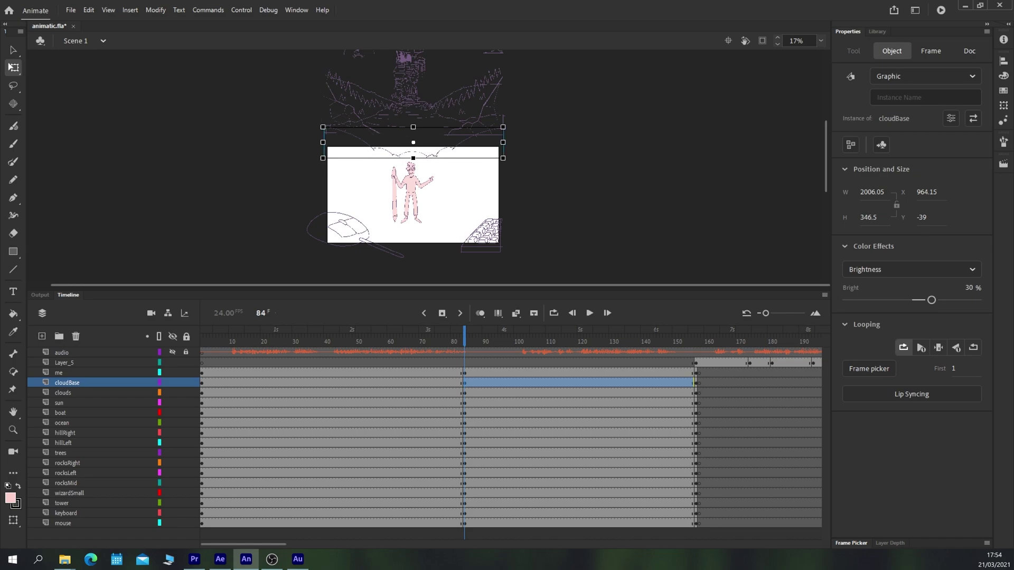
click(298, 183)
scroll(298, 182, down, 1)
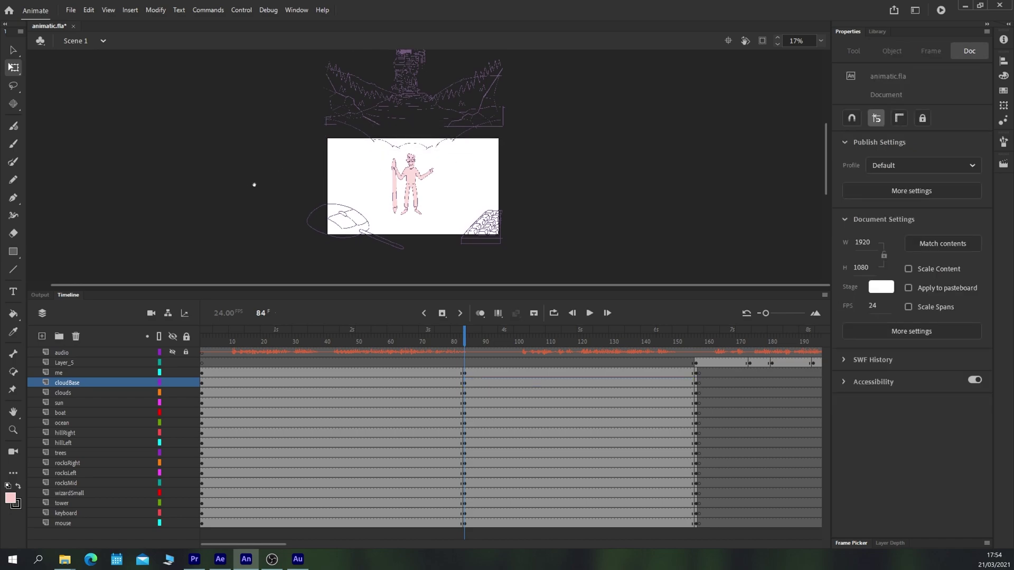
scroll(439, 149, up, 3)
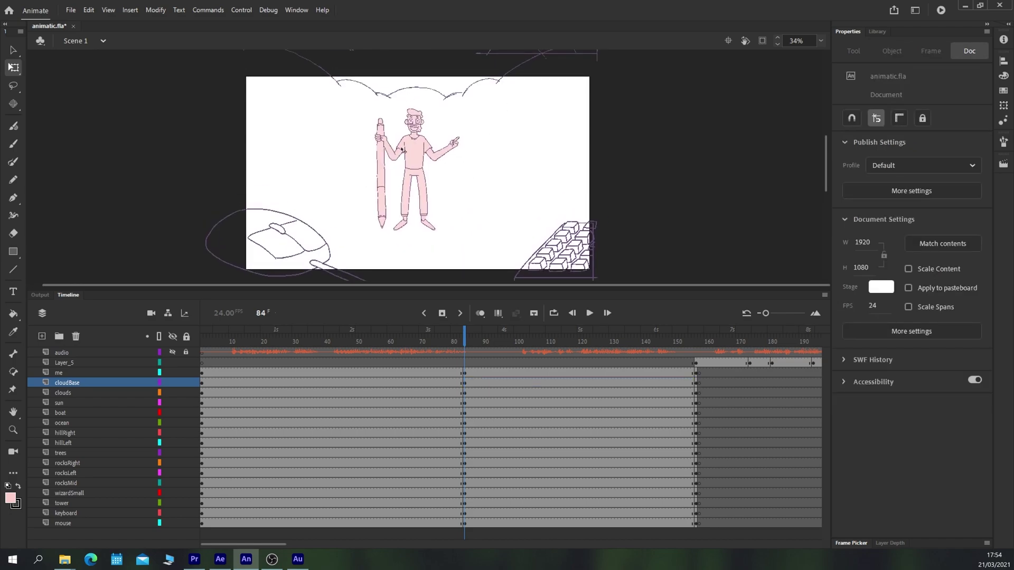
Create classic tweens leading up to frame 84 on the me, cloudBase, keyboard and mouse layers.
scroll(358, 214, down, 1)
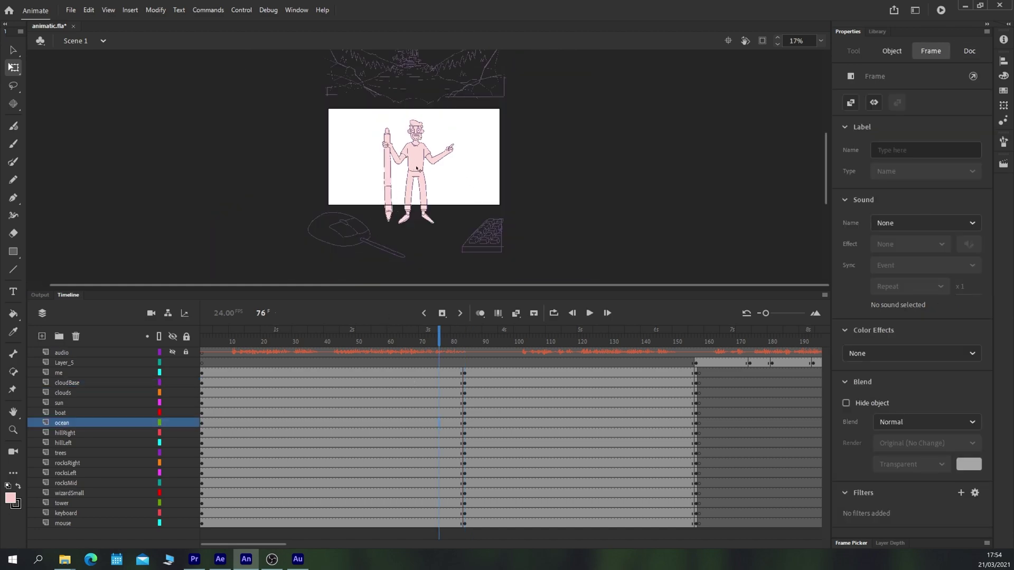
click(416, 168)
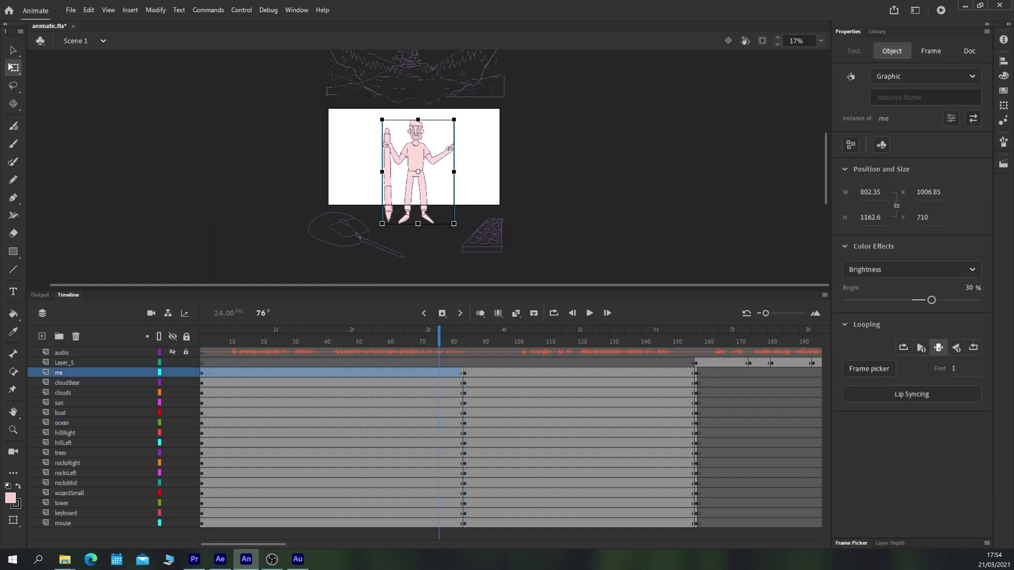
shift+click(356, 235)
shift+click(484, 238)
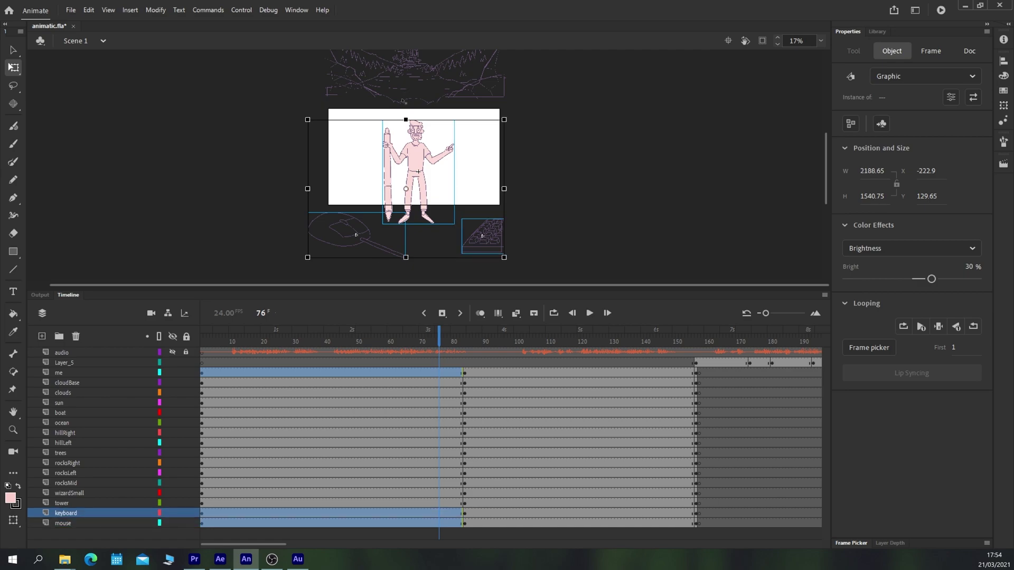
shift+click(403, 101)
right_click(384, 379)
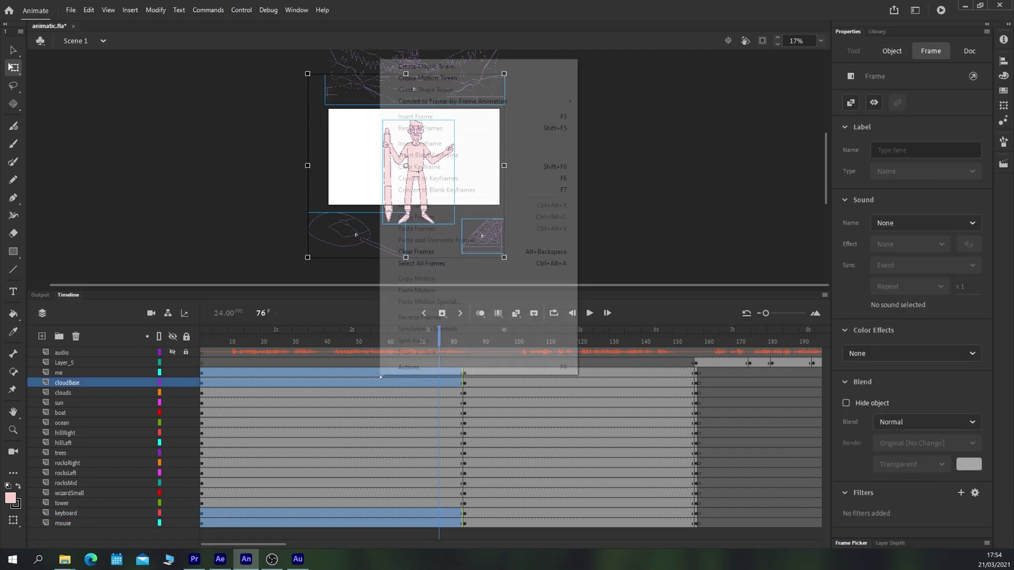
click(413, 67)
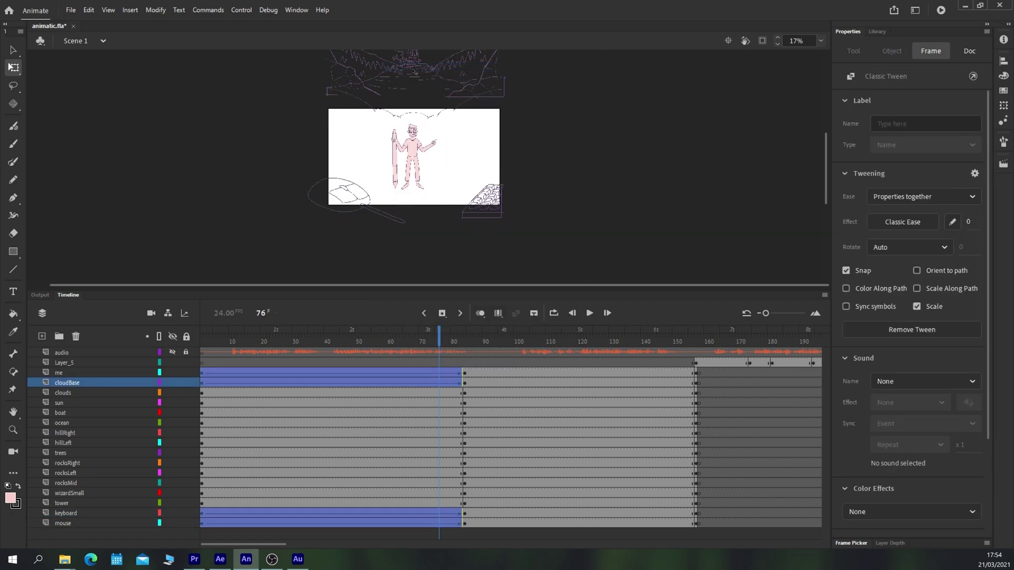
Apply a Cubic Ease-In-Out effect to the four tweens leading up to frame 84 and play the animation from frame 1.
click(886, 222)
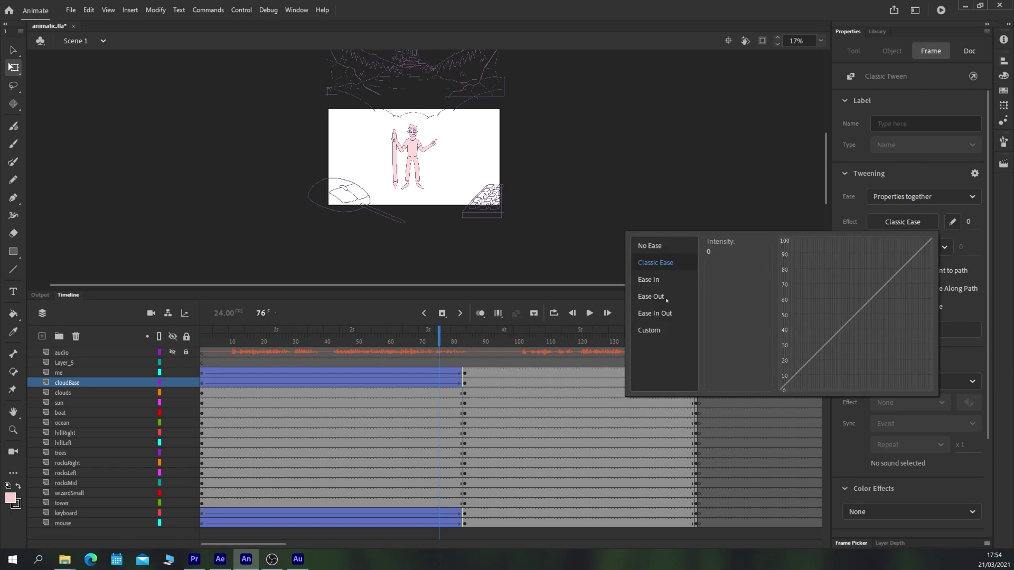
mouse_move(660, 314)
click(719, 263)
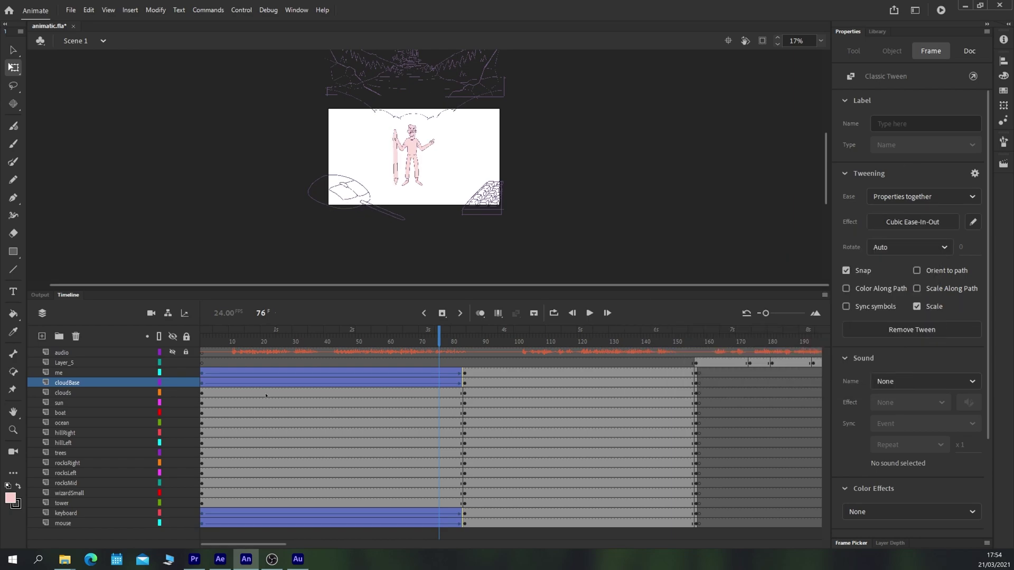
click(205, 363)
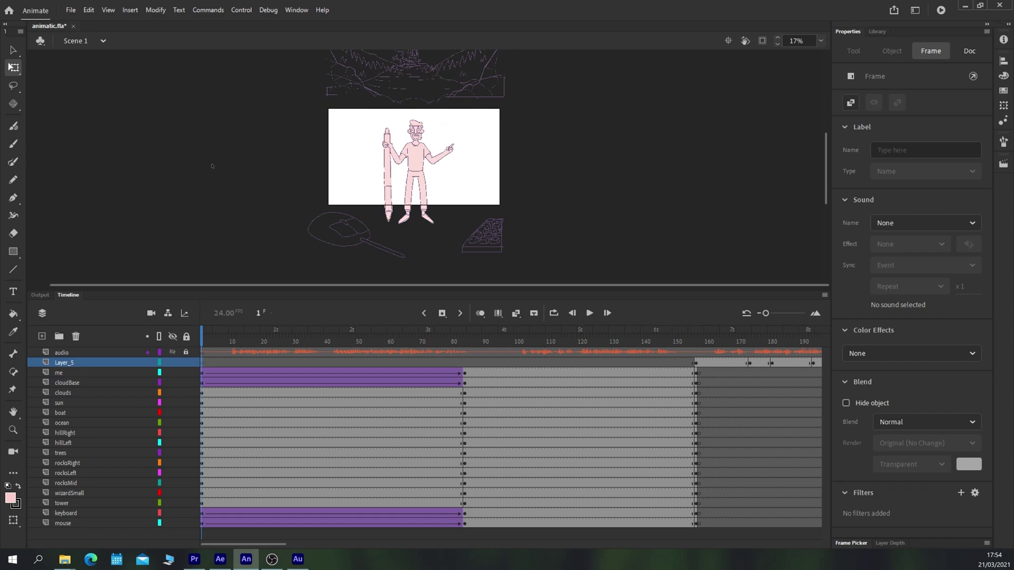
key(Return)
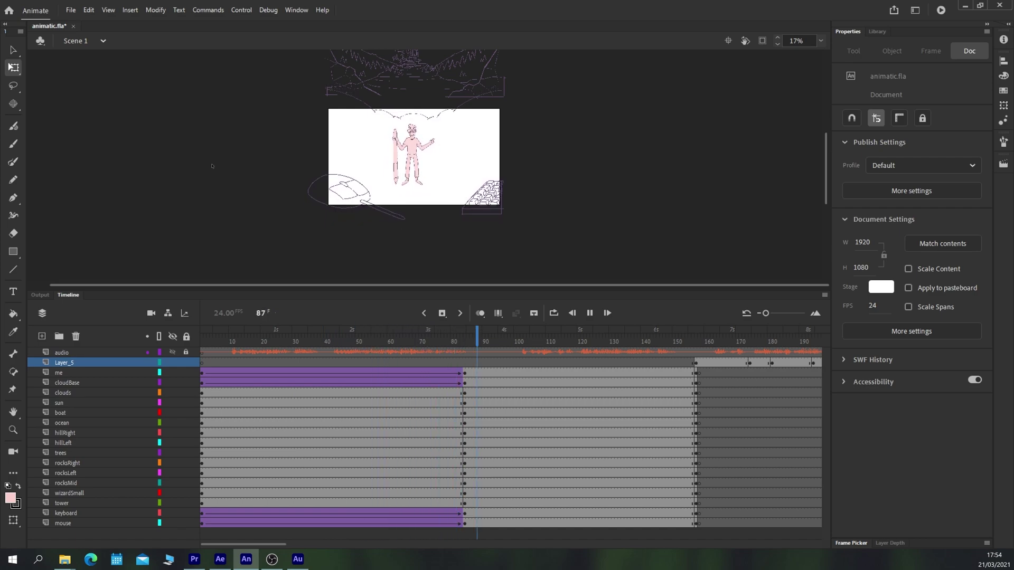
key(Return)
Keyframe the me symbol at frame 21 and switch it to frame 2, the hand-on-hip pose.
drag(210, 342, 264, 342)
click(409, 154)
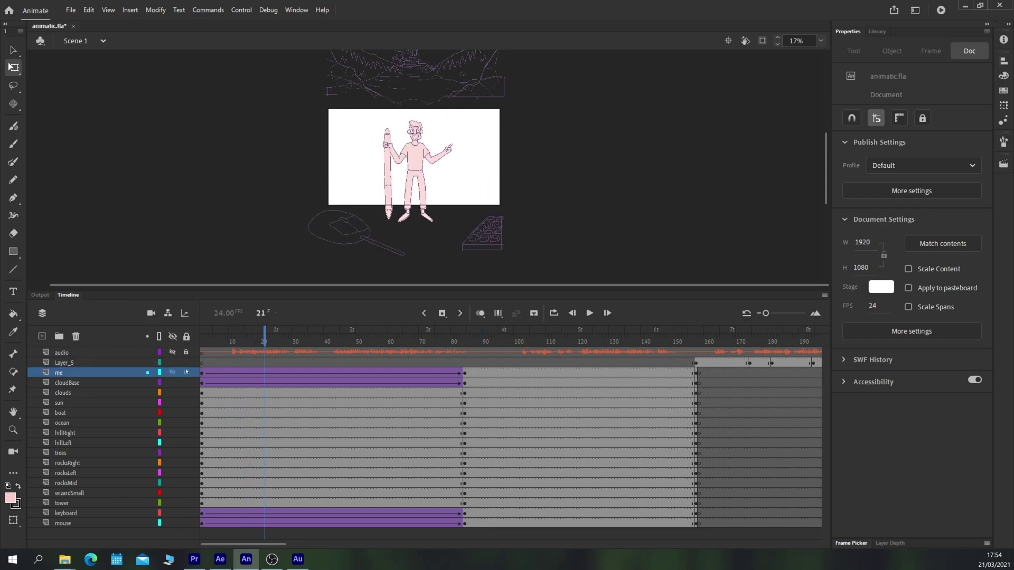
click(266, 375)
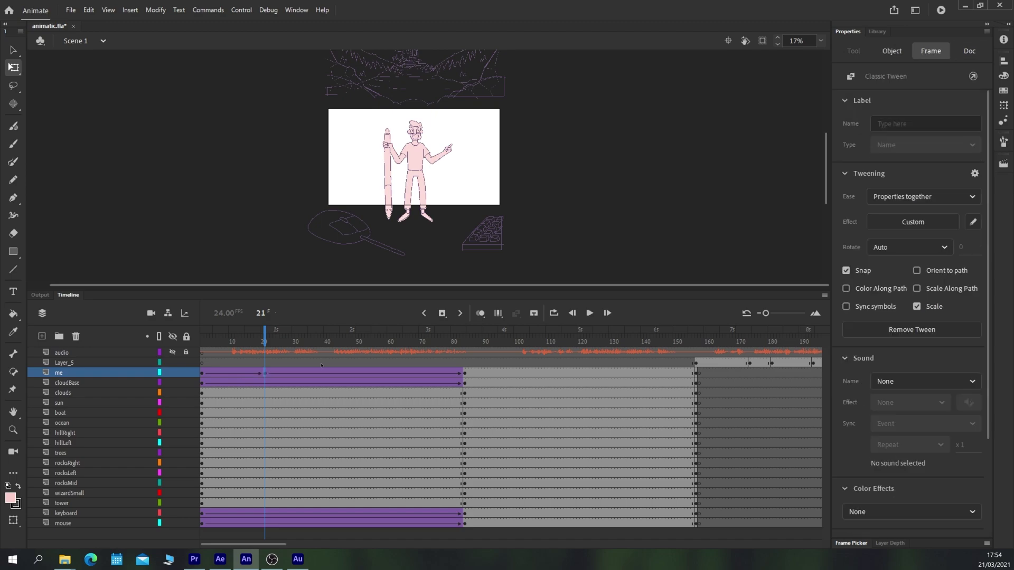
click(851, 543)
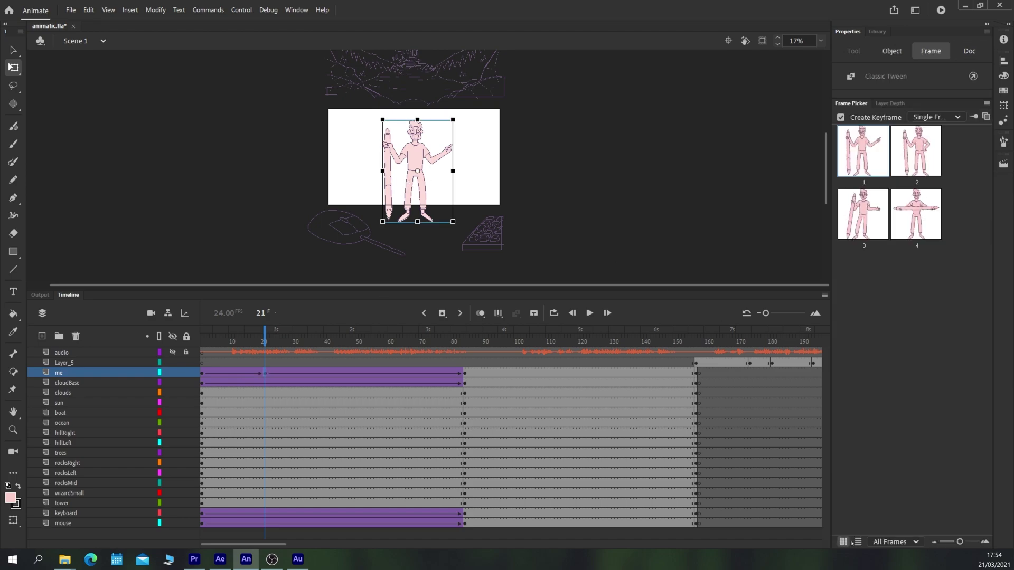
click(910, 150)
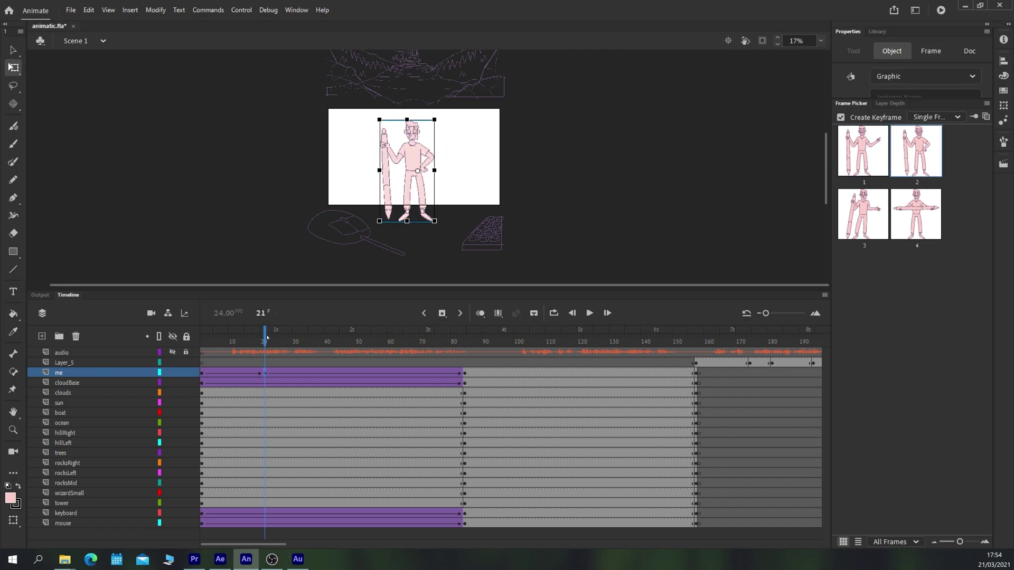
Keyframe the me symbol at frame 43 with pose 3, the leaning pencil and outstretched arm.
click(335, 340)
click(416, 163)
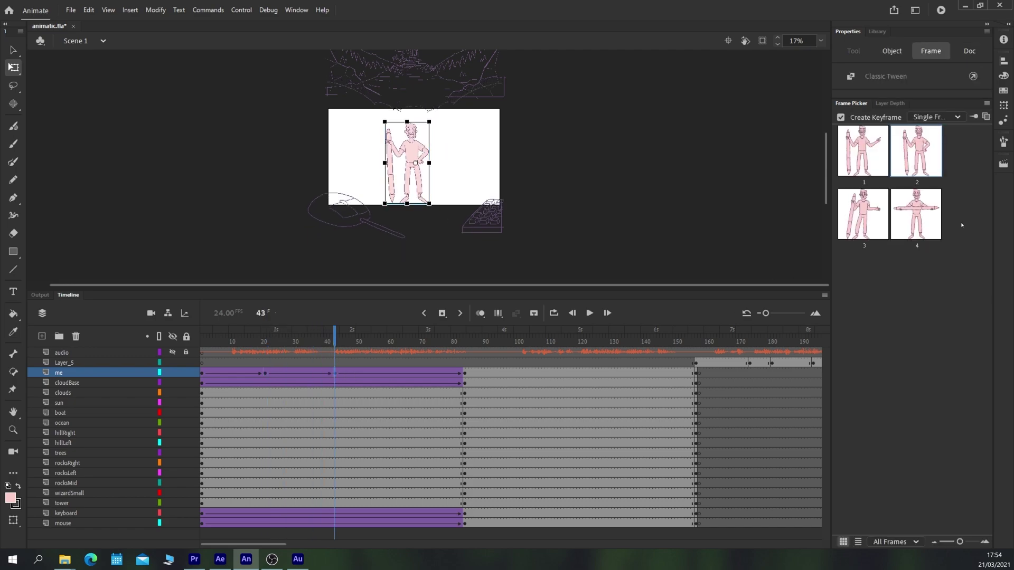
click(863, 214)
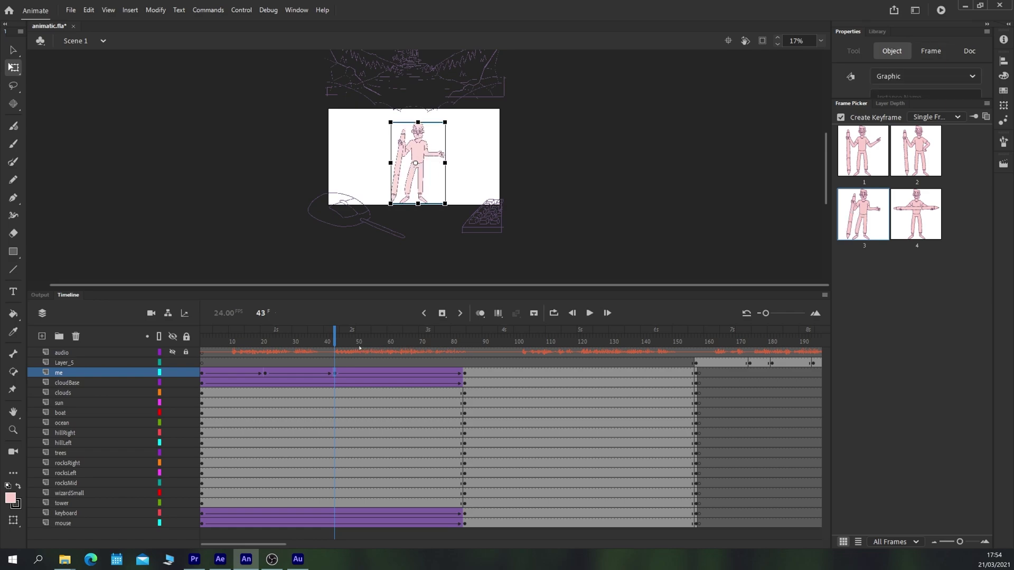
Keyframe the me symbol at frame 62 with pose 1 and play the animation from the start.
drag(336, 341, 395, 341)
key(F6)
click(862, 162)
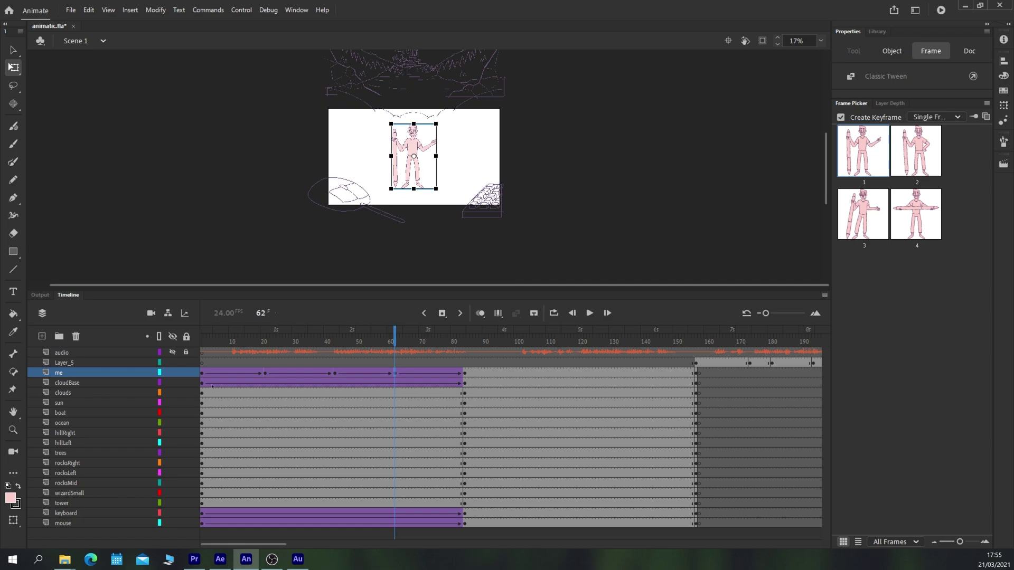
click(205, 350)
key(Return)
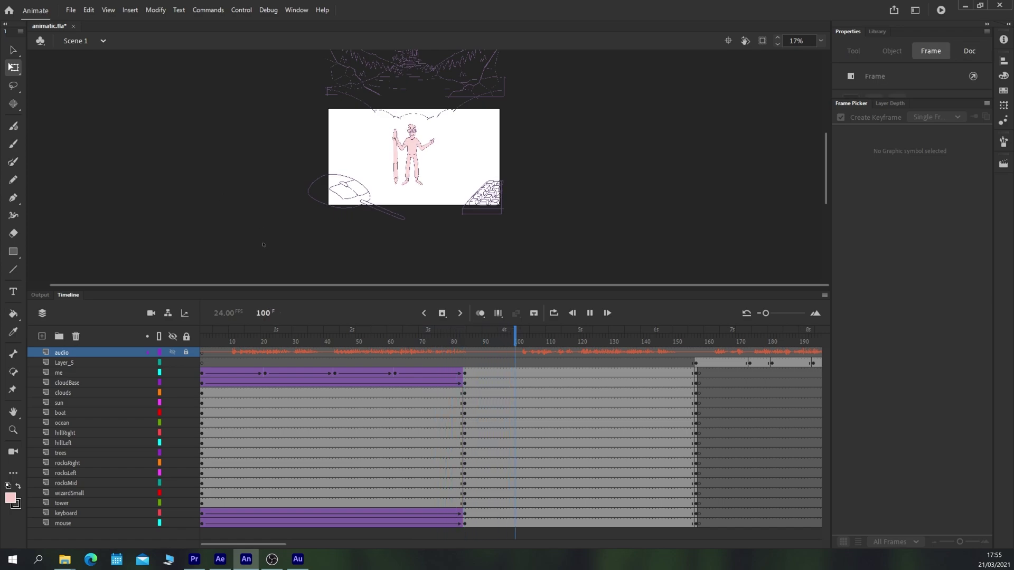
key(Return)
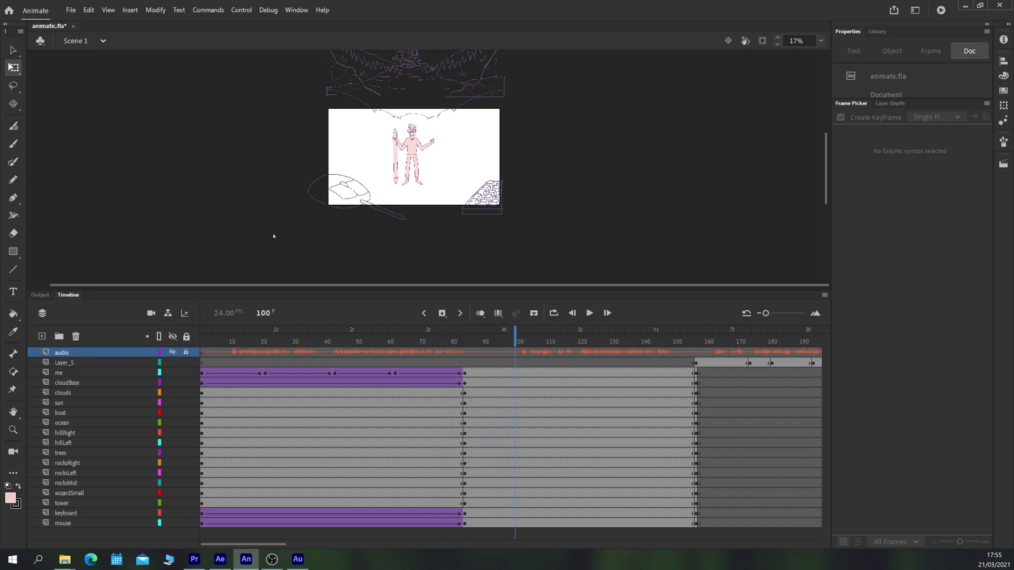
Insert keyframes at frames 100 and 152 on all layers from me down to mouse.
scroll(301, 222, up, 2)
scroll(355, 128, up, 1)
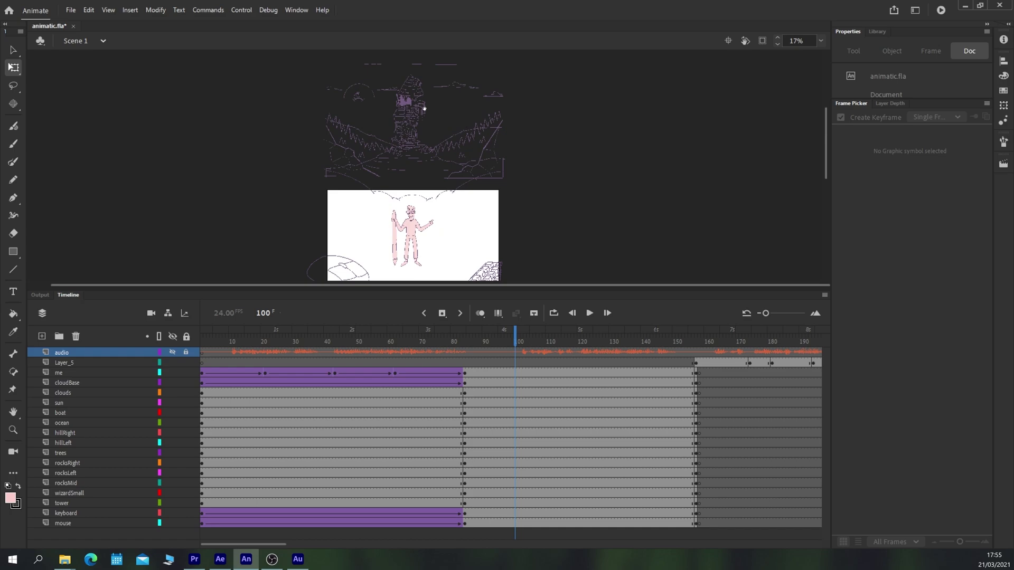
scroll(425, 136, down, 3)
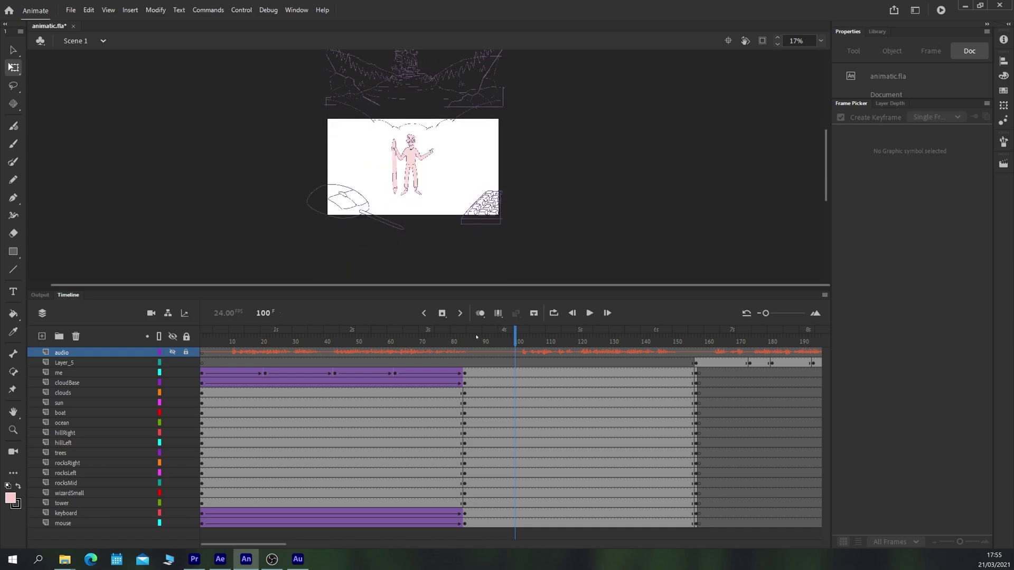
drag(515, 375, 517, 522)
key(F6)
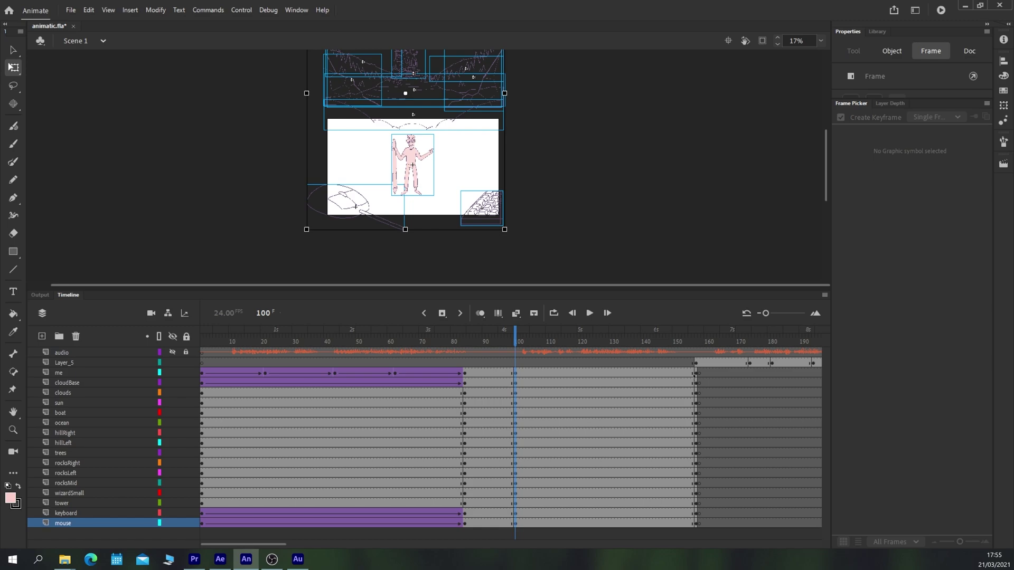
drag(679, 341, 680, 341)
key(F6)
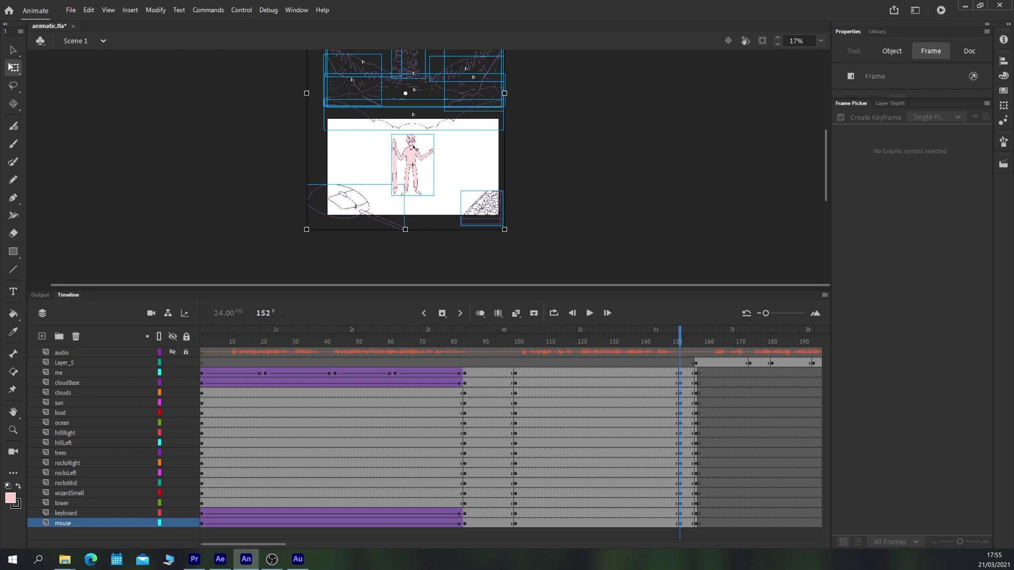
At frame 152, move the me, cloudBase, keyboard and mouse symbols together down below the stage.
click(459, 176)
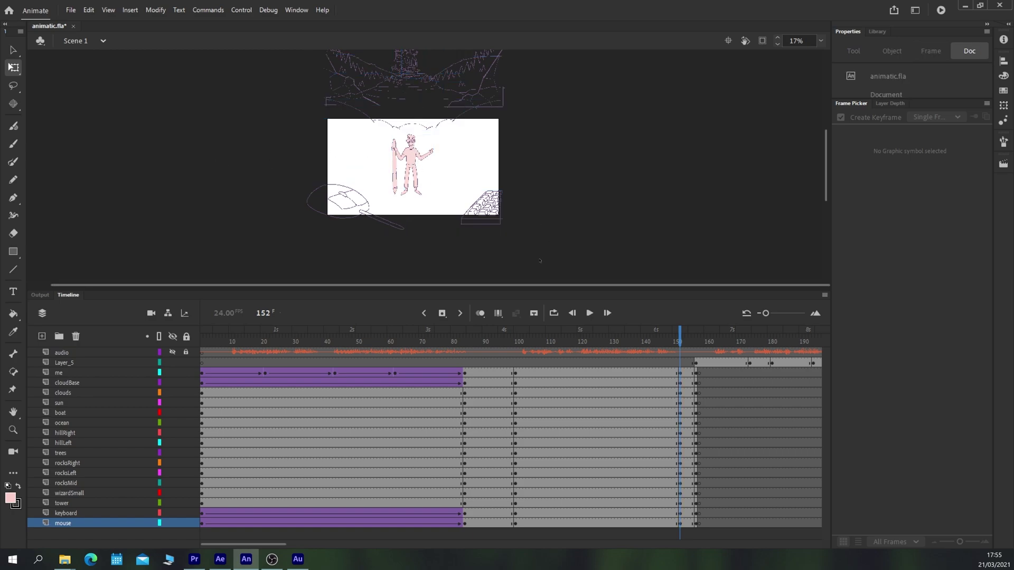
drag(538, 259, 259, 123)
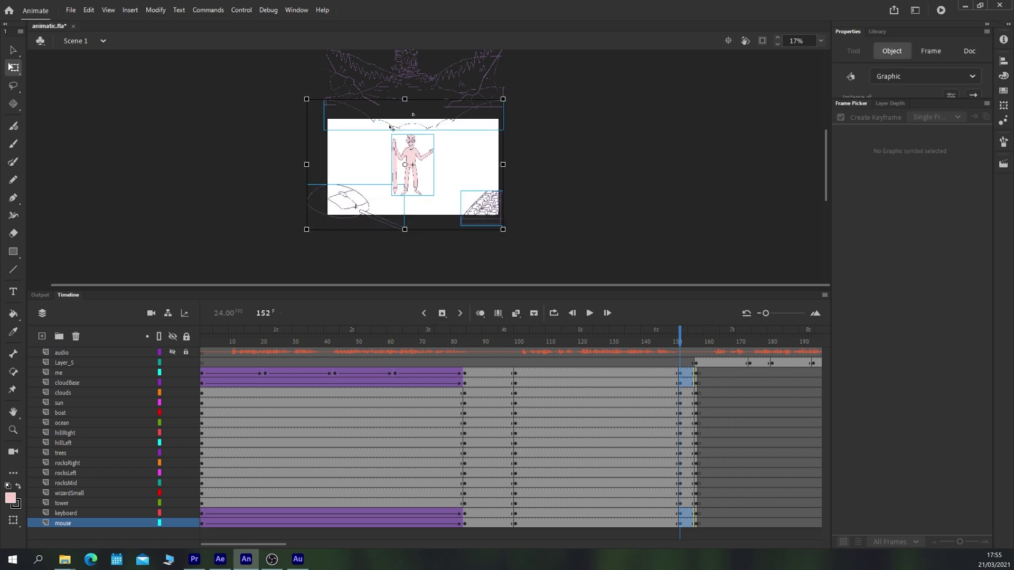
drag(395, 174, 393, 246)
At frame 152, move all the landscape symbols above the stage down together until the tower scene fills the stage.
drag(422, 133, 439, 225)
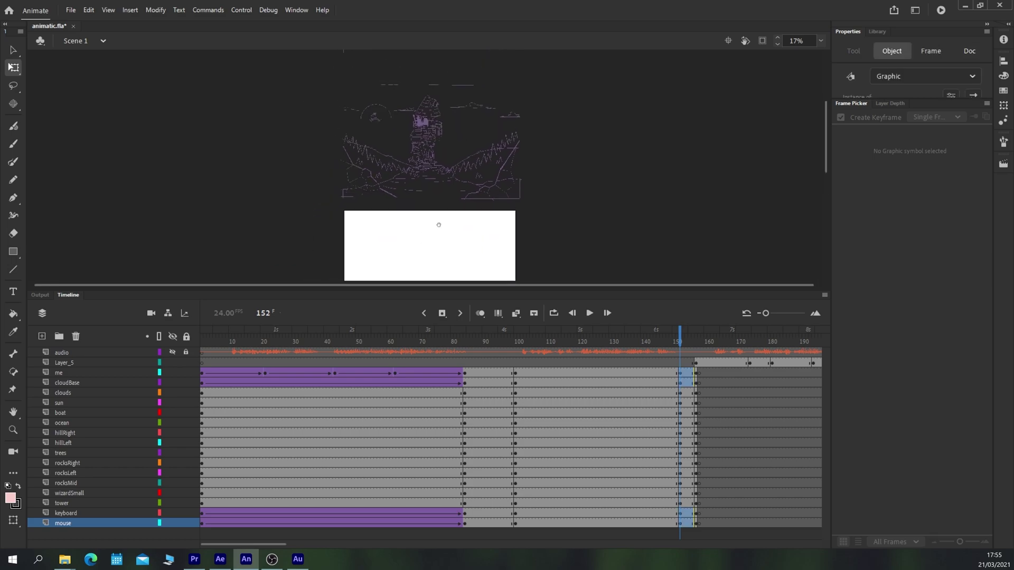
drag(532, 216, 310, 77)
drag(377, 119, 379, 229)
drag(434, 258, 435, 207)
key(ctrl+=)
click(291, 176)
At frame 152, lower the ocean symbol so its horizon line sits behind the tower.
click(391, 116)
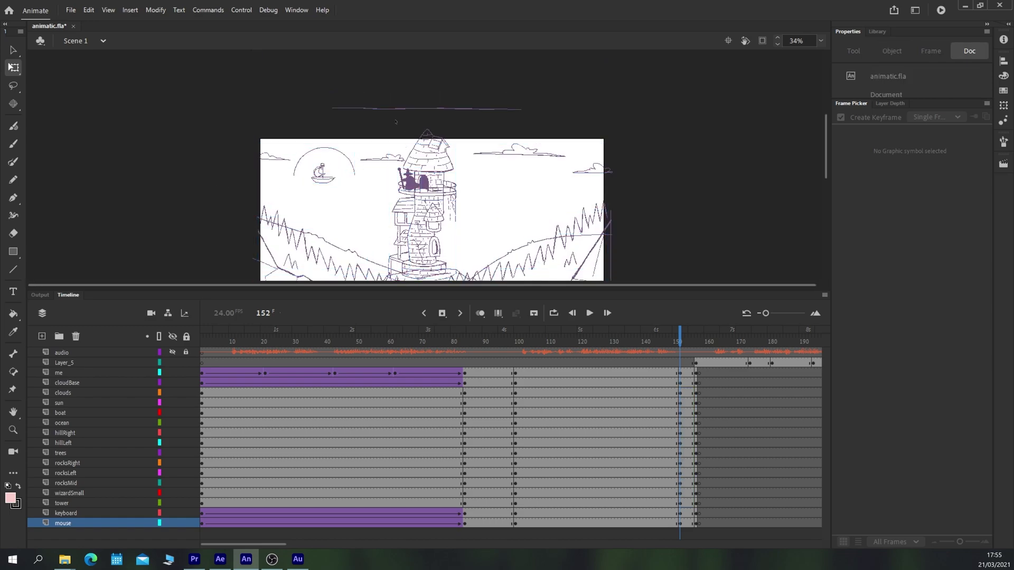
drag(384, 111, 382, 228)
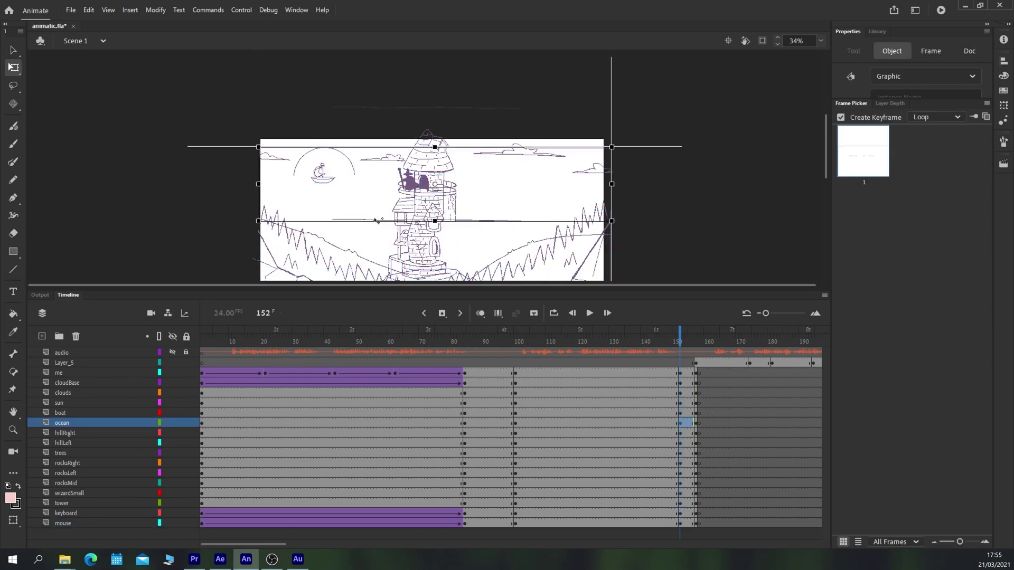
drag(377, 221, 373, 211)
At frame 152, lower the clouds, boat and sun symbols slightly in the sky.
drag(517, 155, 517, 164)
click(321, 172)
key(shift+Down)
key(shift+Down)
click(304, 153)
key(shift+Down)
key(shift+Down)
key(shift+Down)
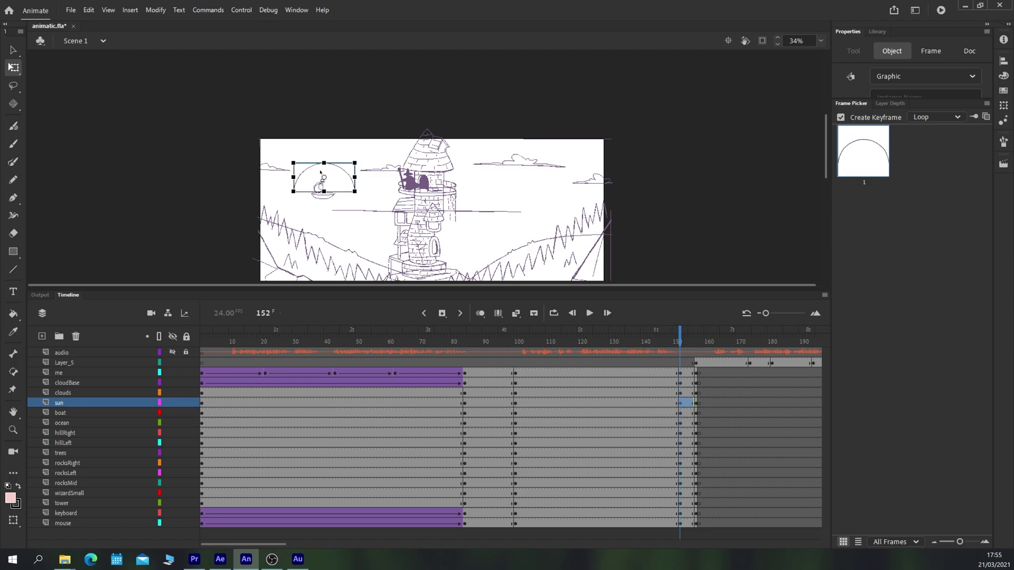
At frame 152, raise the ocean symbol so its horizon line meets the base of the sun behind the boat.
click(358, 212)
key(shift+Up)
key(shift+Up)
key(shift+Up)
key(shift+Up)
key(shift+Up)
key(shift+Up)
key(shift+Up)
key(shift+Up)
key(shift+Up)
key(shift+Up)
key(shift+Up)
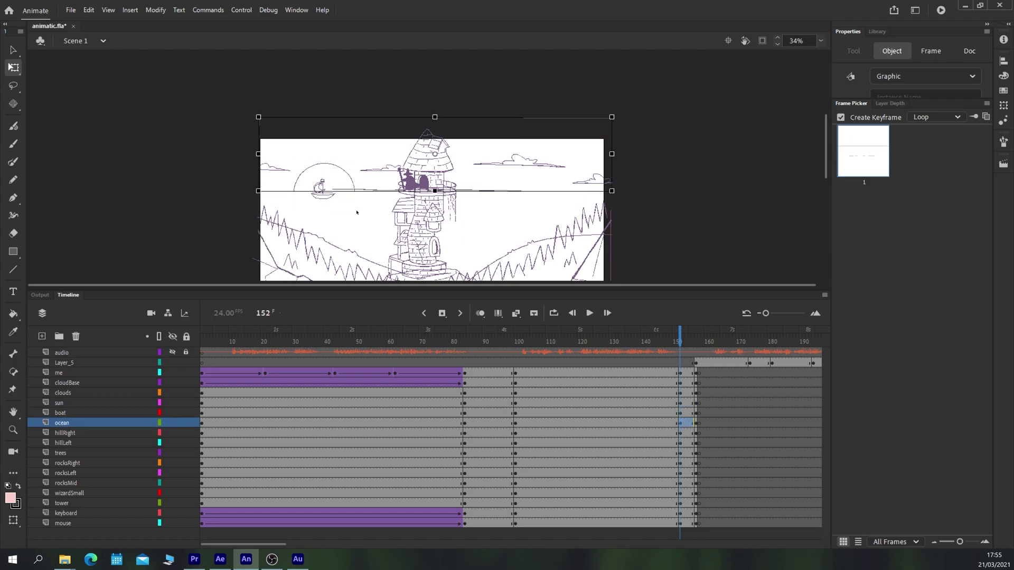
key(shift+Down)
click(152, 220)
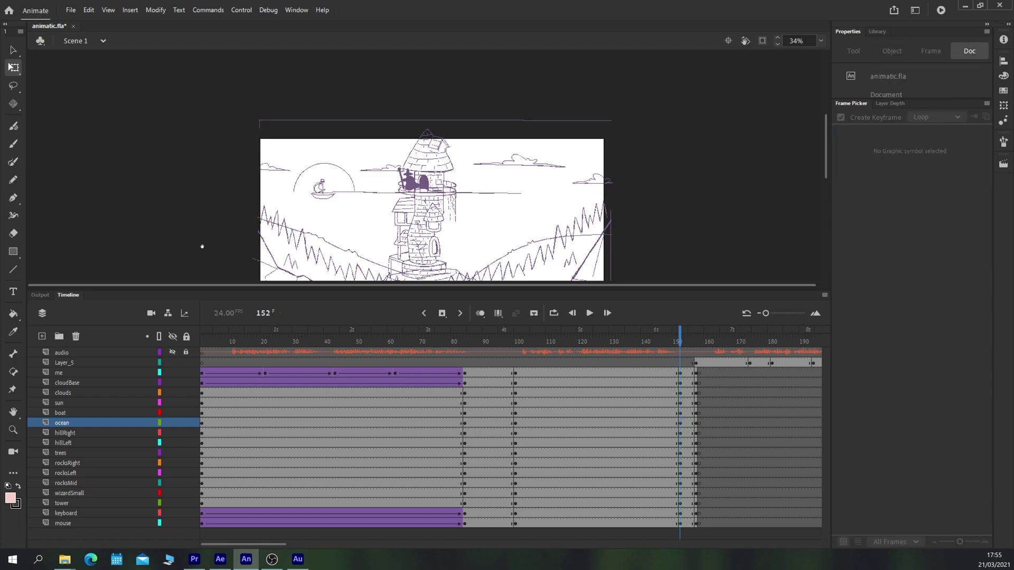
Create classic tweens between frames 100 and 152 on all layers from me down to mouse.
scroll(204, 249, down, 3)
click(396, 109)
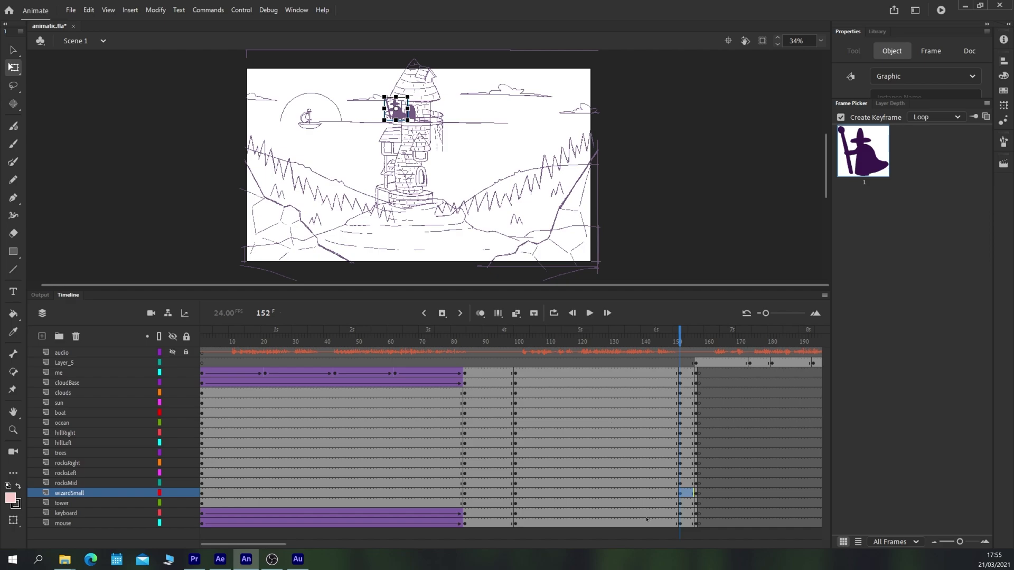
drag(646, 522, 573, 374)
right_click(592, 376)
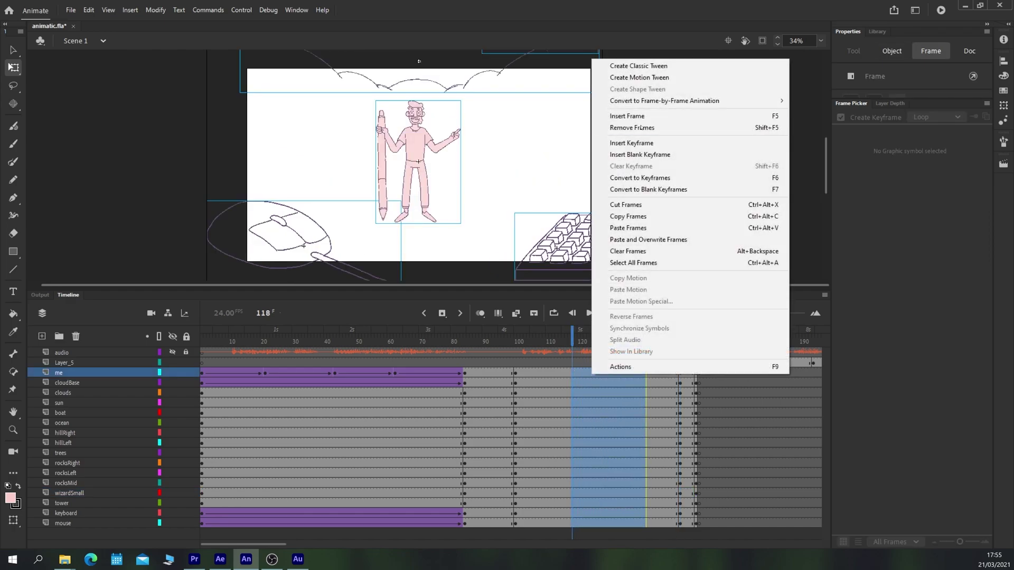
click(640, 66)
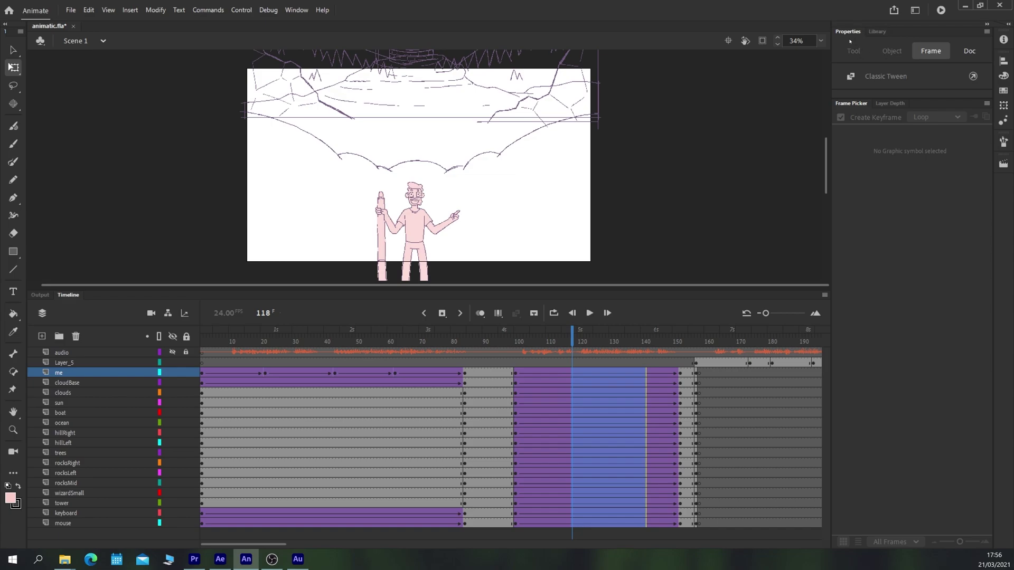
Apply a Cubic Ease-In-Out effect to the tweens between frames 100 and 152 and scrub through the move.
double_click(853, 104)
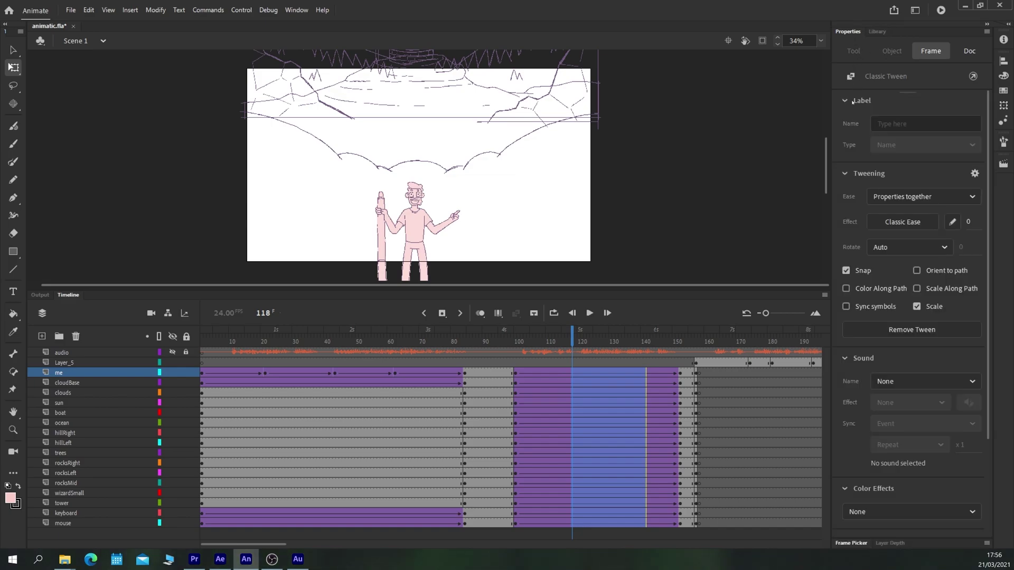
click(890, 224)
click(693, 311)
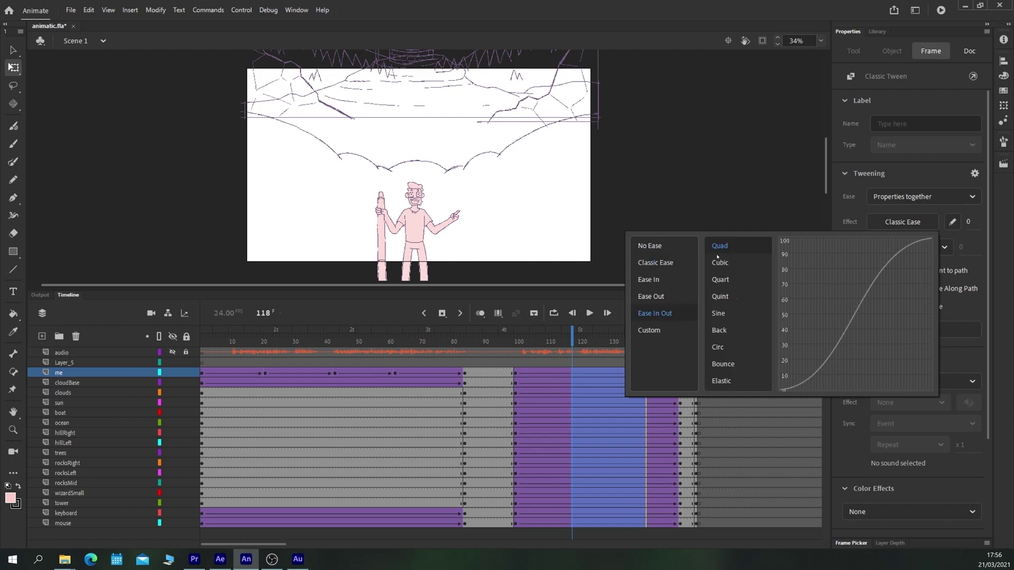
double_click(727, 262)
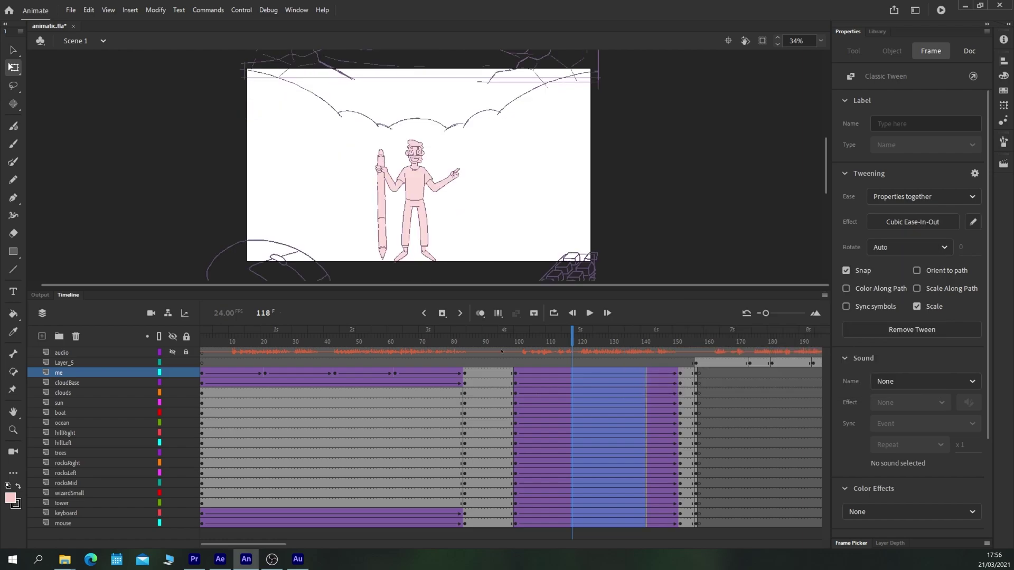
click(506, 352)
drag(510, 354, 681, 383)
At frame 152, shift the clouds symbol horizontally to the left, to about X 836.6.
click(500, 90)
click(501, 91)
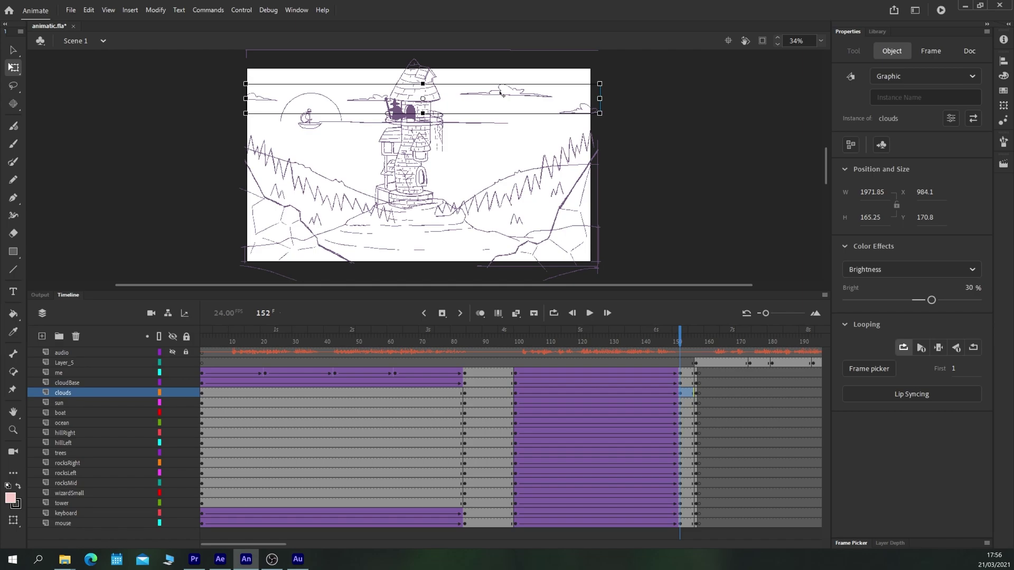
key(shift+Left)
key(shift+Left)
key(shift+Left)
key(shift+Left)
key(shift+Left)
key(shift+Left)
key(shift+Left)
key(shift+Left)
key(shift+Left)
key(shift+Left)
key(shift+Left)
key(shift+Left)
key(shift+Left)
key(shift+Left)
key(shift+Left)
key(shift+Left)
key(shift+Left)
key(shift+Left)
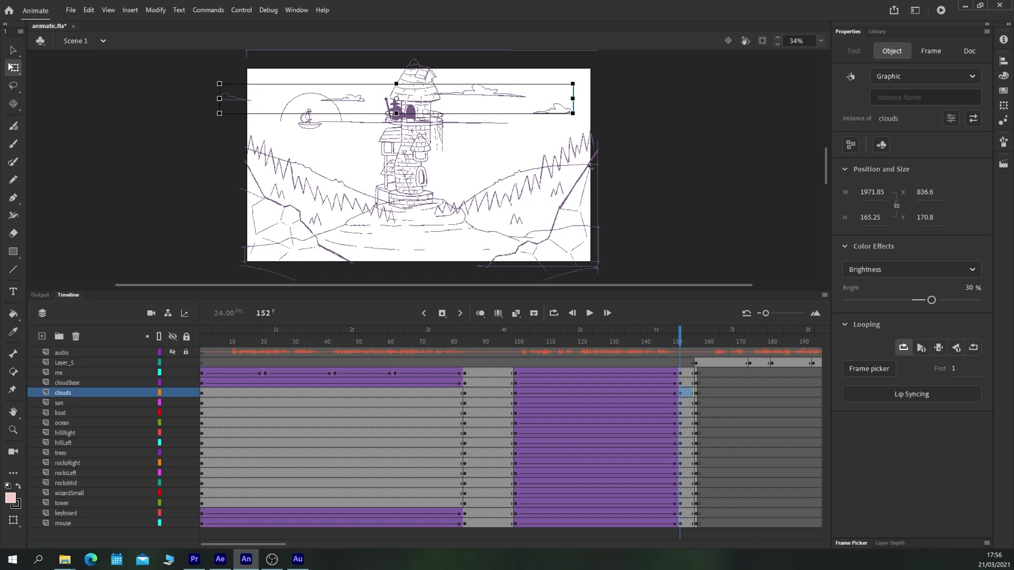
key(shift+Right)
key(shift+Right)
key(shift+Right)
At frame 152, scale the wizardSmall symbol down to about 90.5 by 88.75 and place it on the balcony at about X 817.55, Y 234.45.
scroll(373, 172, up, 8)
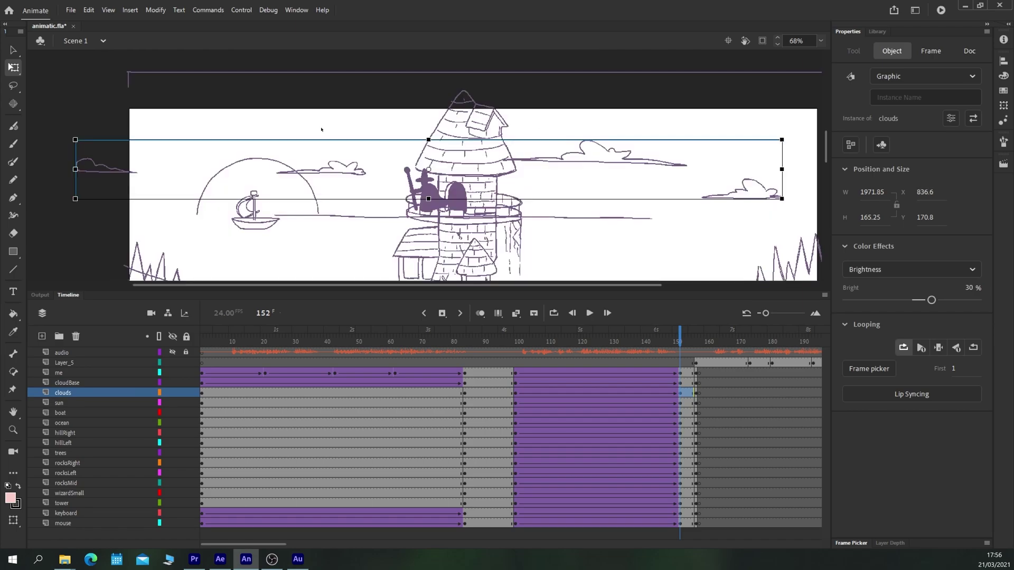
click(406, 163)
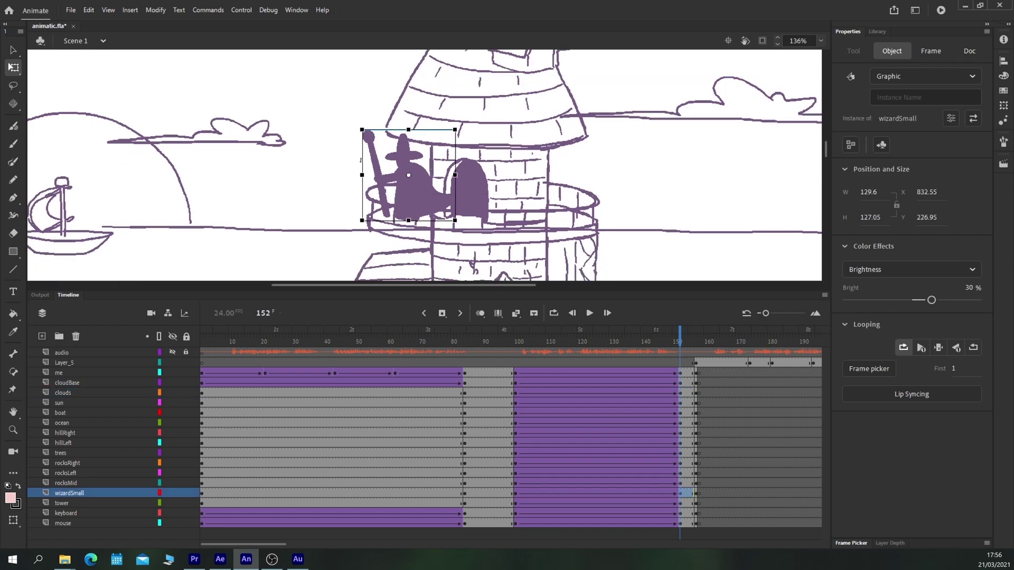
drag(361, 130, 375, 144)
key(shift+Left)
key(shift+Down)
key(shift+Left)
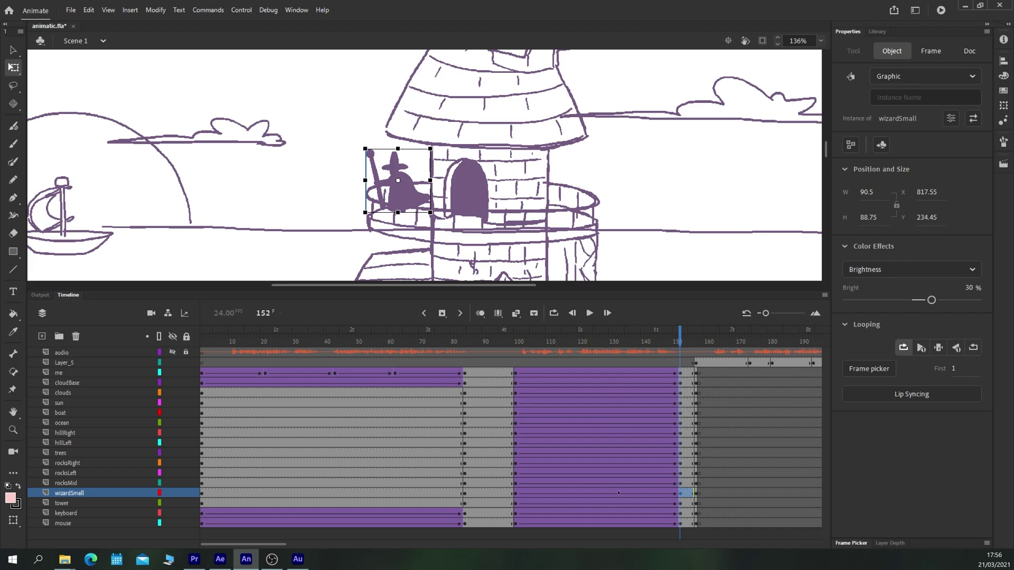
Add a keyframe to the wizardSmall layer at frame 140.
click(588, 493)
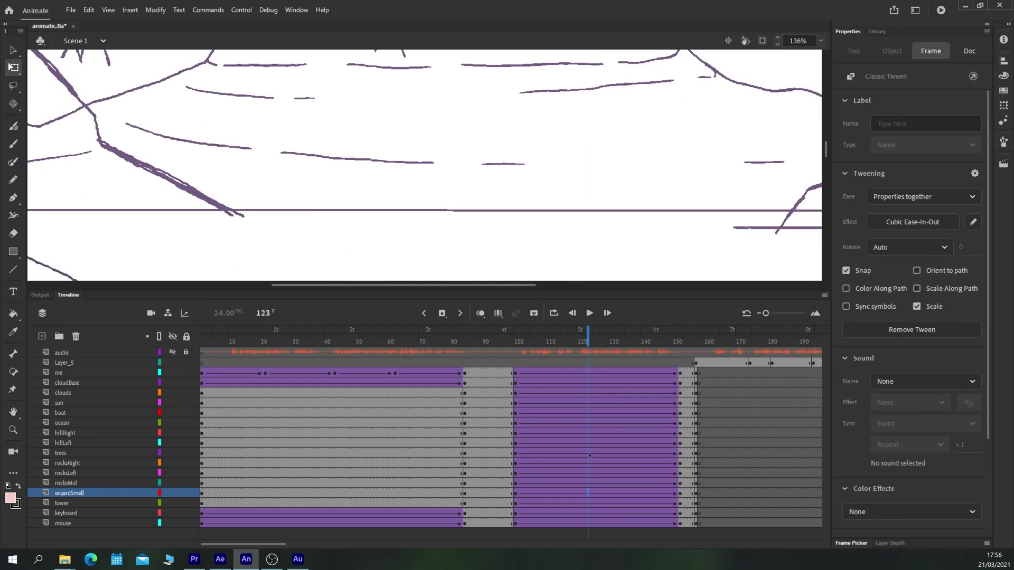
key(ctrl+minus)
key(ctrl+minus)
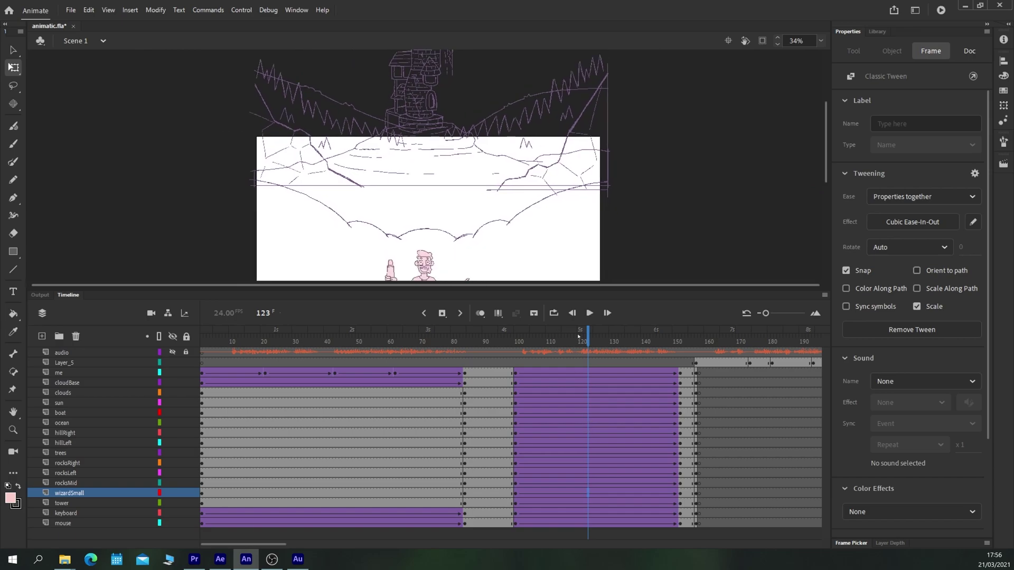
drag(587, 337, 643, 346)
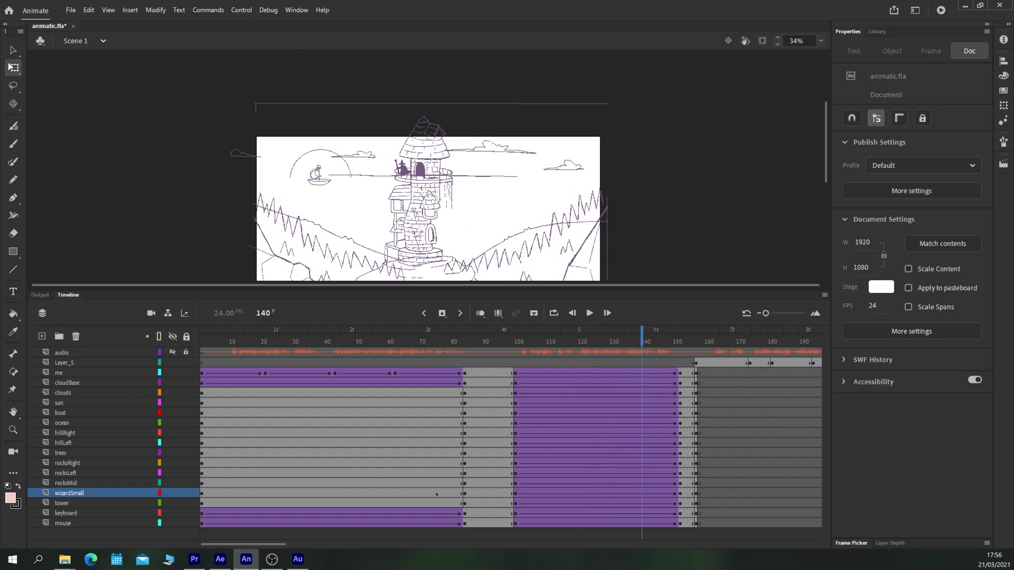
click(643, 497)
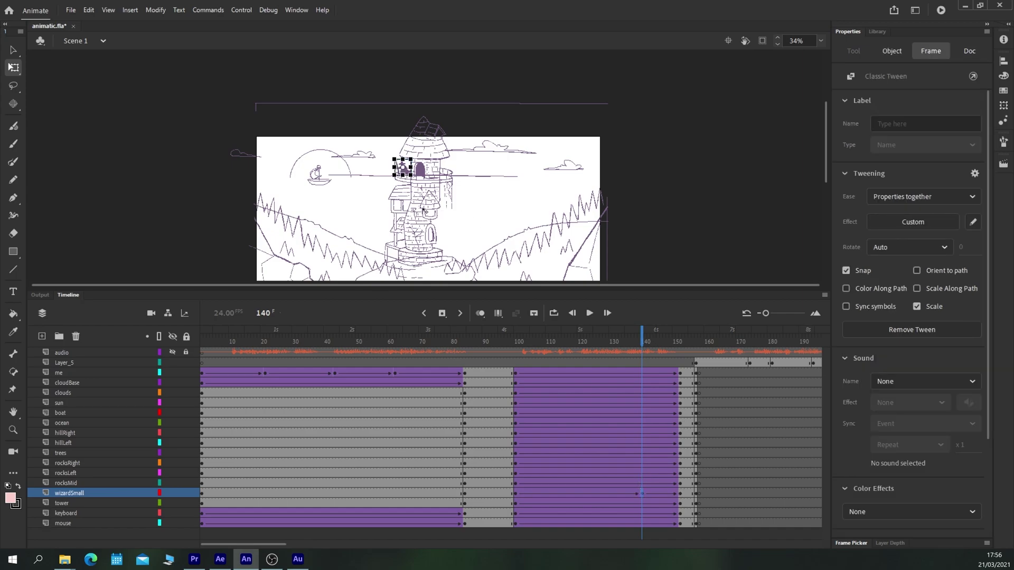
At frame 140, nudge the wizardSmall symbol horizontally toward the tower doorway, comparing its position with frame 152.
key(ctrl+equal)
key(ctrl+equal)
key(ctrl+equal)
drag(423, 210, 343, 181)
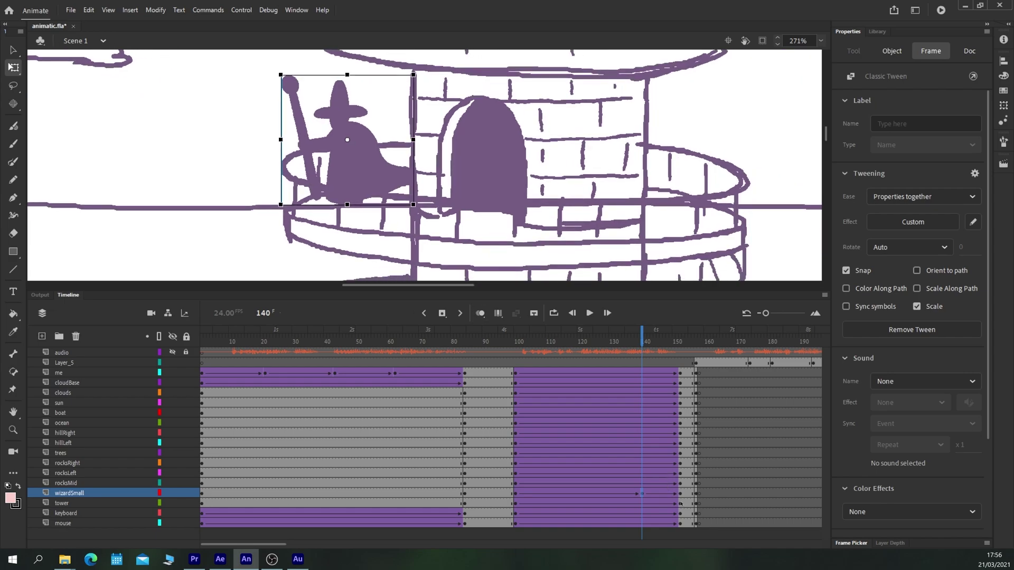
click(680, 493)
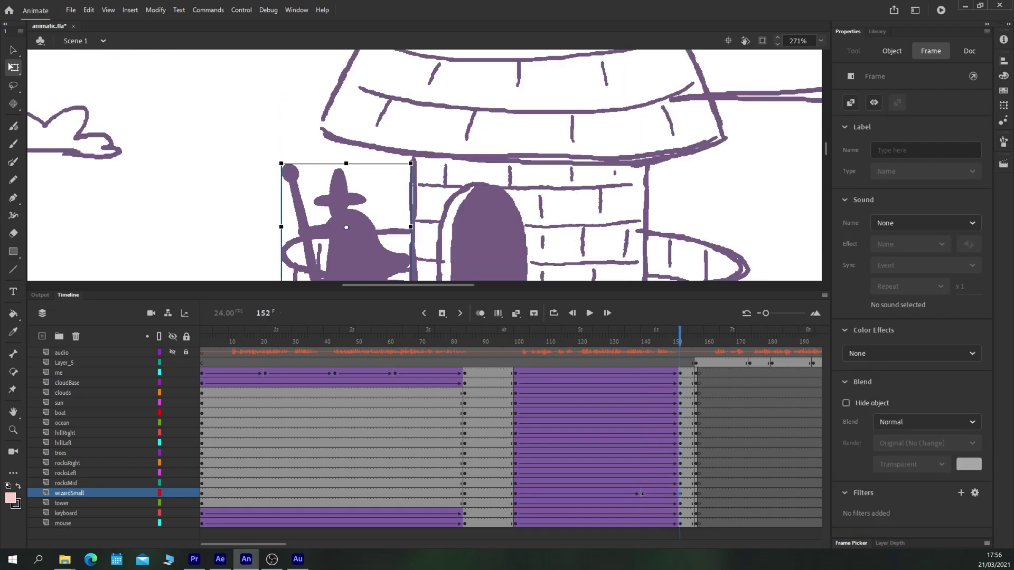
click(642, 494)
scroll(425, 166, down, 3)
key(Right)
key(Right)
key(Right)
key(Right)
key(Right)
key(Right)
key(Right)
key(Right)
key(Right)
key(Right)
key(Right)
key(Right)
key(Right)
key(Right)
key(Right)
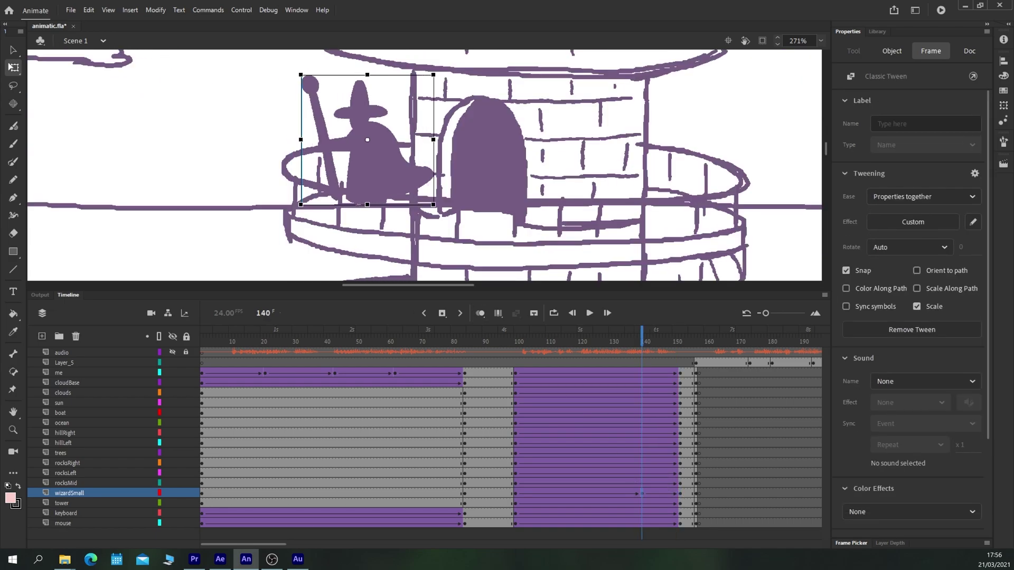
key(Right)
key(Right)
key(Right)
key(Right)
key(Right)
key(Right)
key(Right)
At frame 140, enlarge the wizardSmall symbol to about 108.6 by 106.45 and set it closer to the doorway at about X 846.4, Y 177.
drag(311, 205, 299, 216)
key(shift+Down)
key(shift+Right)
key(shift+Right)
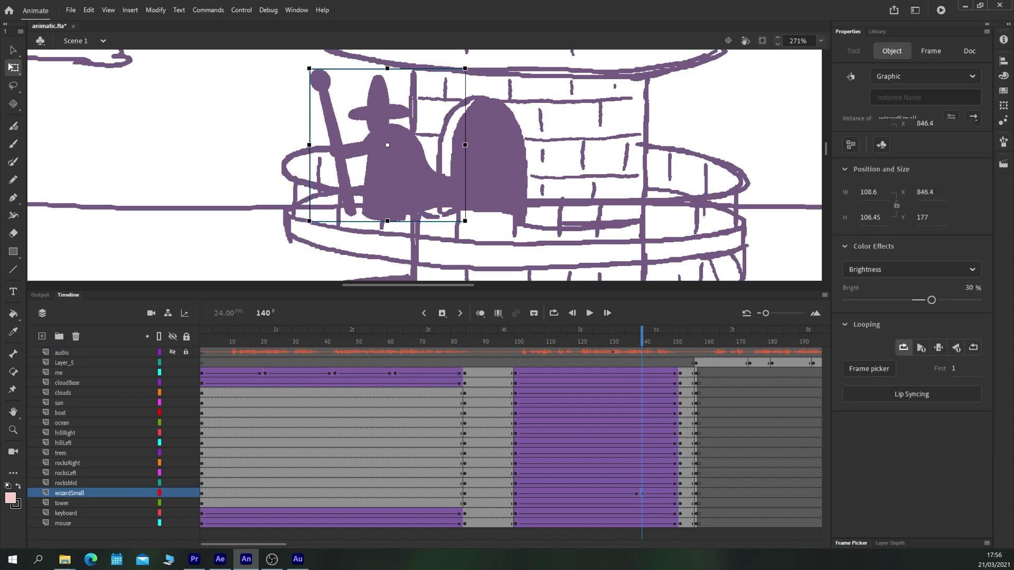
Scrub through the pan between the cloud base and the tower landscape to check the wizard's movement.
drag(613, 351, 685, 374)
click(567, 357)
scroll(508, 189, down, 6)
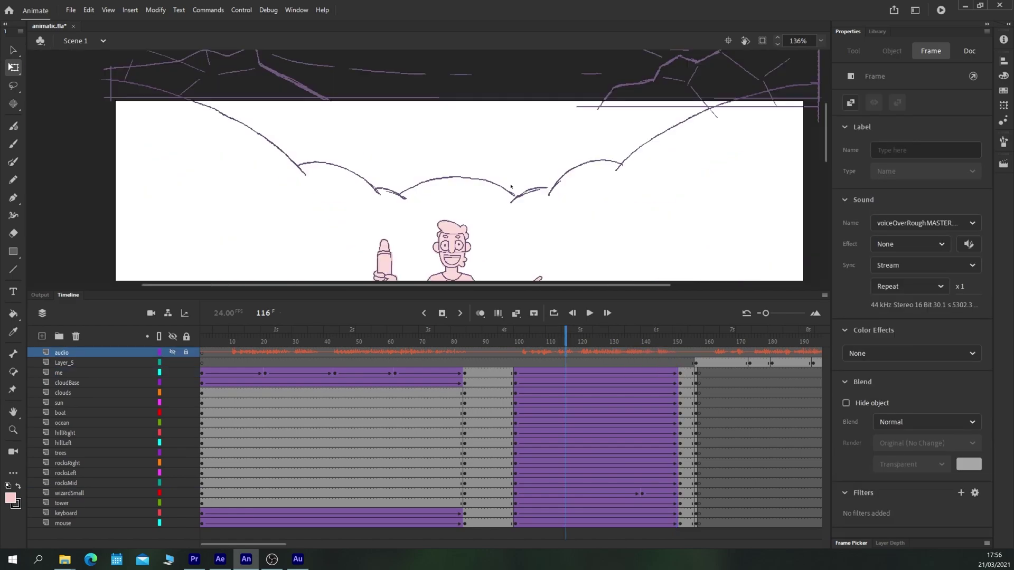
drag(356, 210, 353, 269)
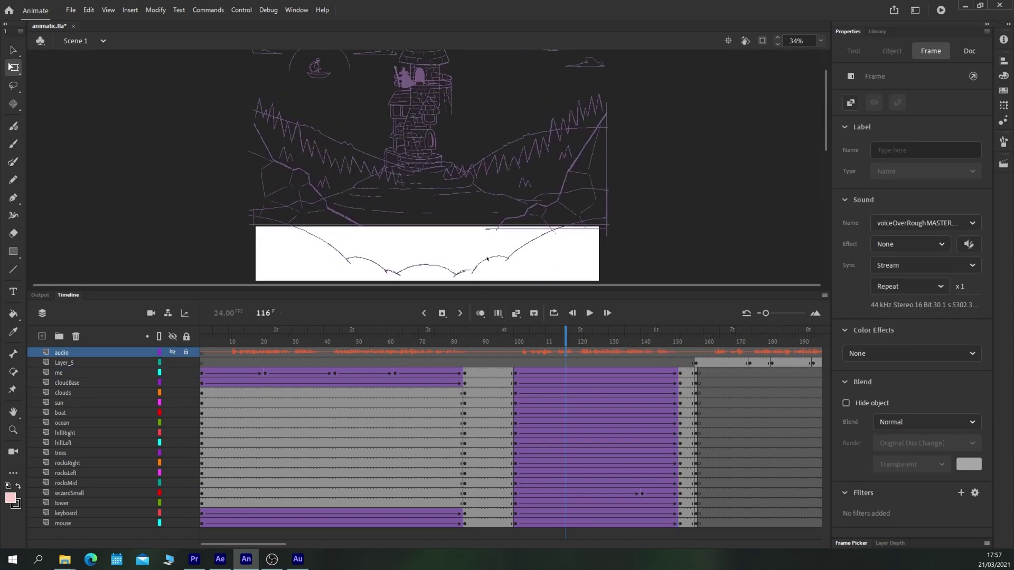
key(ctrl+minus)
drag(419, 170, 409, 119)
drag(538, 343, 654, 374)
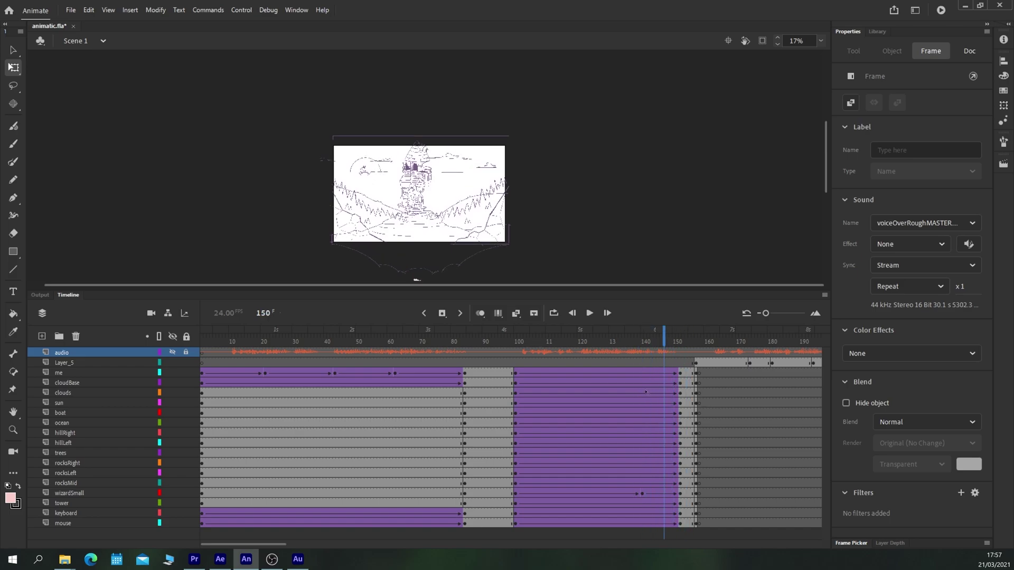
Clear the leftover keyframes after frame 152 on all layers from me down to mouse.
click(258, 543)
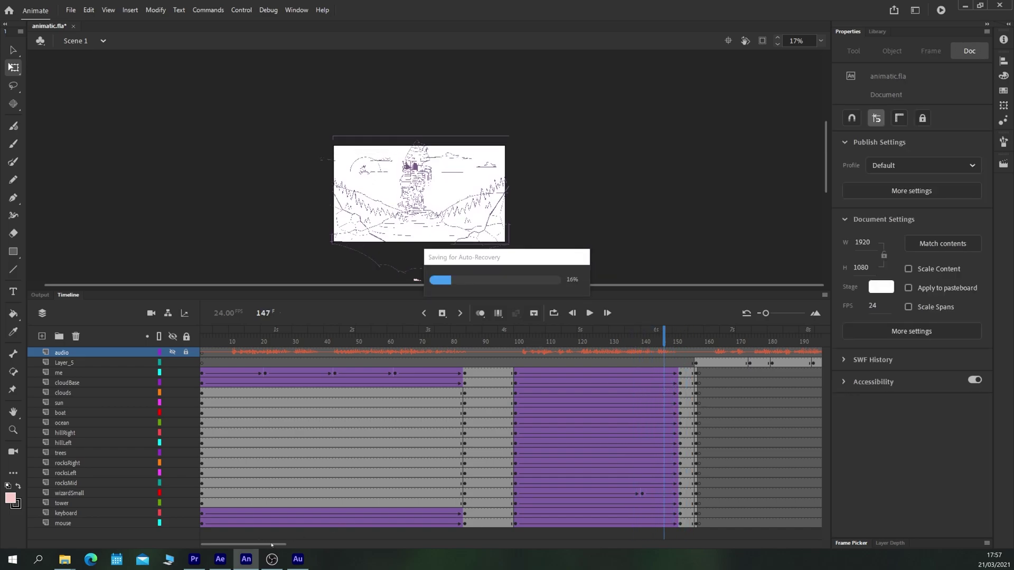
drag(271, 545, 313, 538)
mouse_move(365, 346)
mouse_down()
mouse_move(493, 350)
mouse_move(554, 364)
mouse_move(436, 364)
mouse_move(518, 356)
mouse_move(376, 368)
mouse_move(355, 523)
mouse_up()
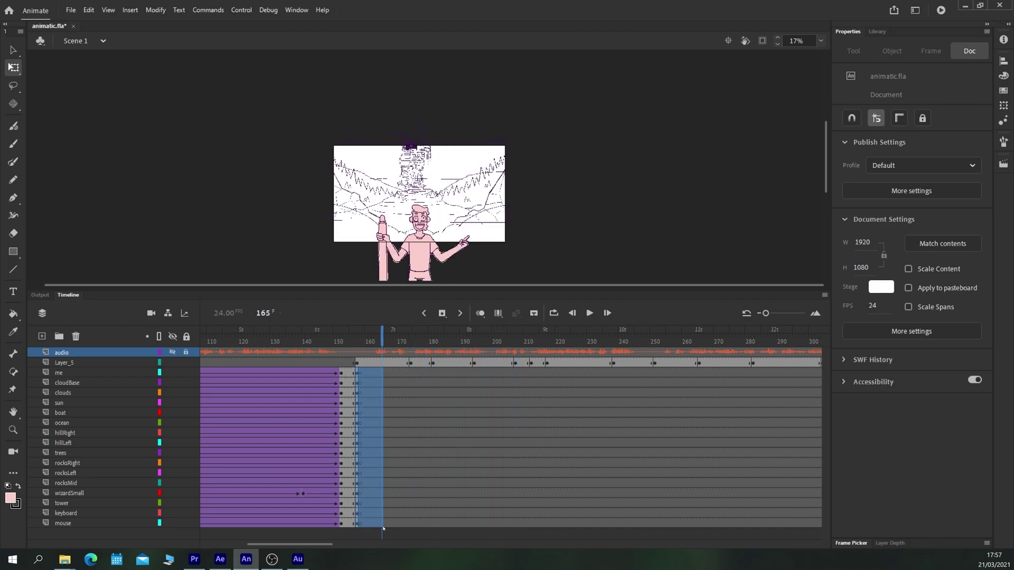
right_click(354, 464)
drag(357, 373, 428, 524)
right_click(392, 438)
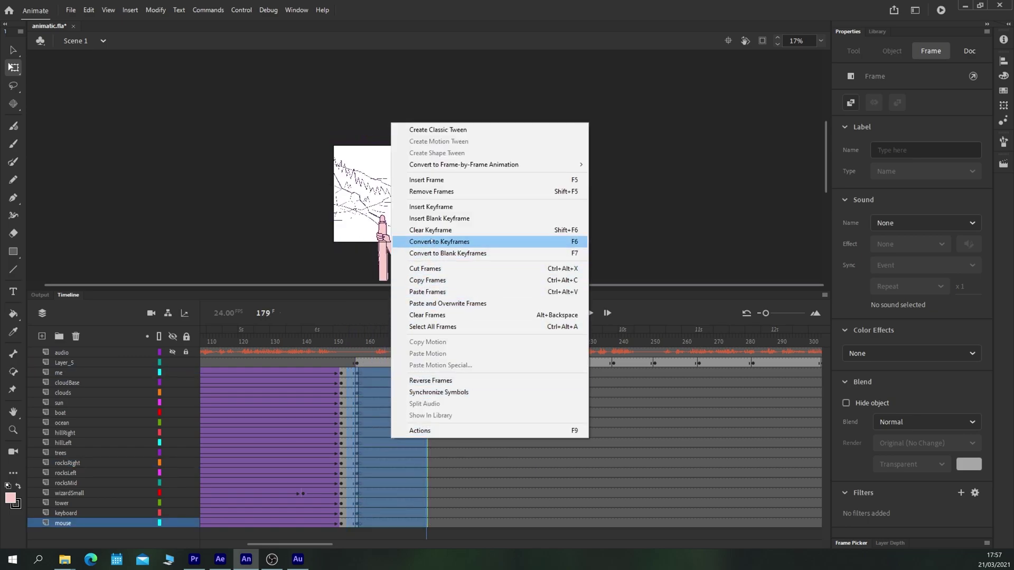
click(427, 230)
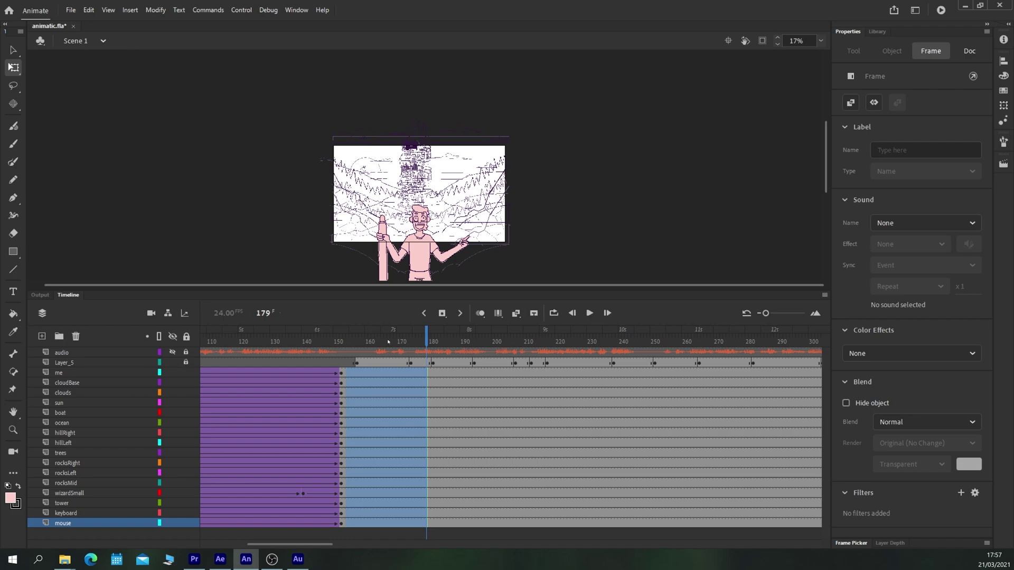
Hide Layer_5 and insert keyframes at frame 206 on all layers from me down to mouse.
drag(390, 341, 506, 358)
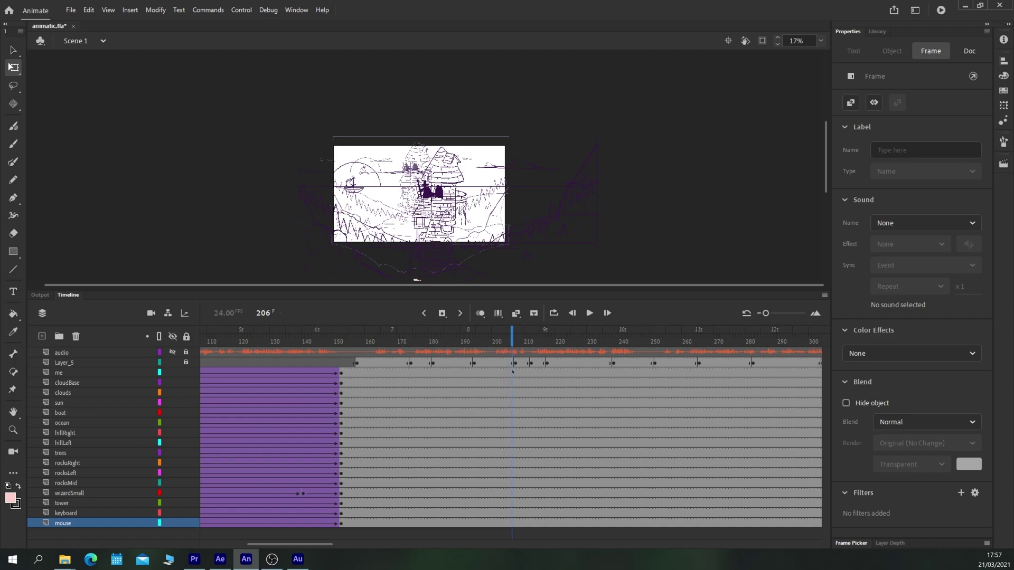
click(203, 367)
click(173, 363)
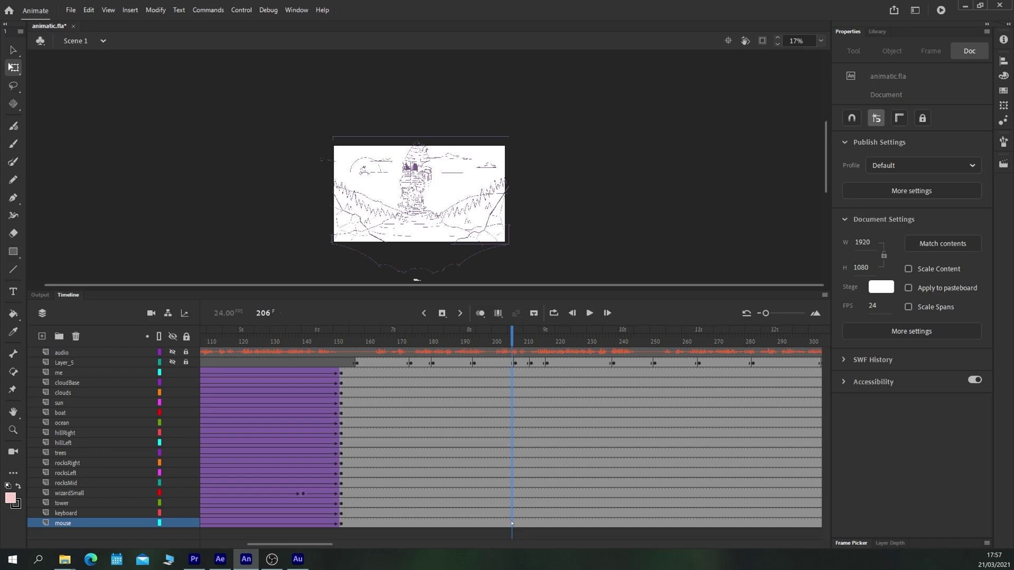
drag(511, 523, 511, 373)
key(F6)
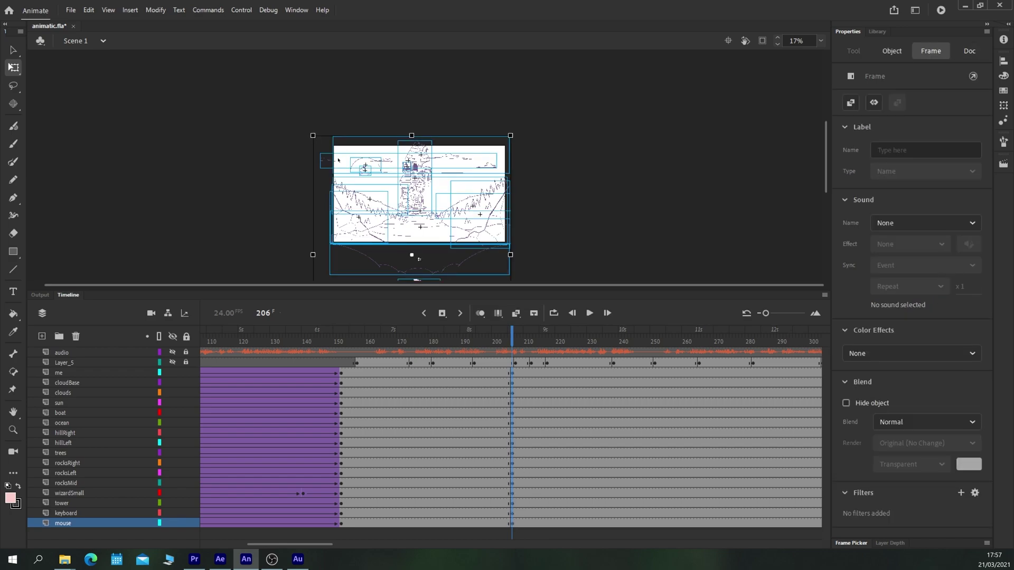
At frame 206, scale up all the artwork together and reposition it so the upper tower and wizard's balcony fill the stage.
drag(313, 135, 184, 74)
drag(447, 135, 481, 271)
drag(458, 205, 453, 206)
At frame 206, move the sun and boat rightward onto the stage and shift the clouds symbol left to about X 810.45.
click(333, 187)
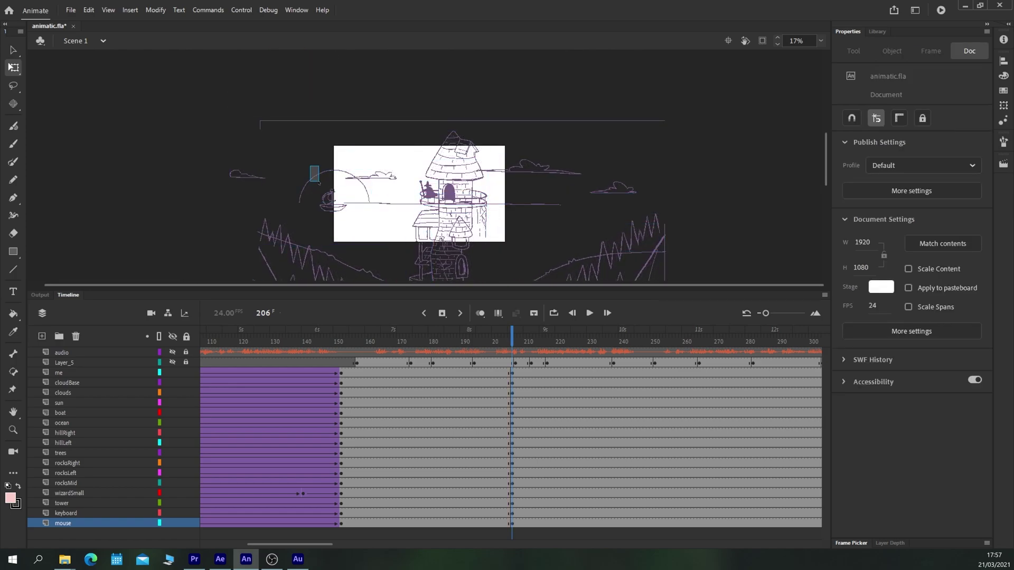
drag(319, 183, 379, 189)
click(252, 179)
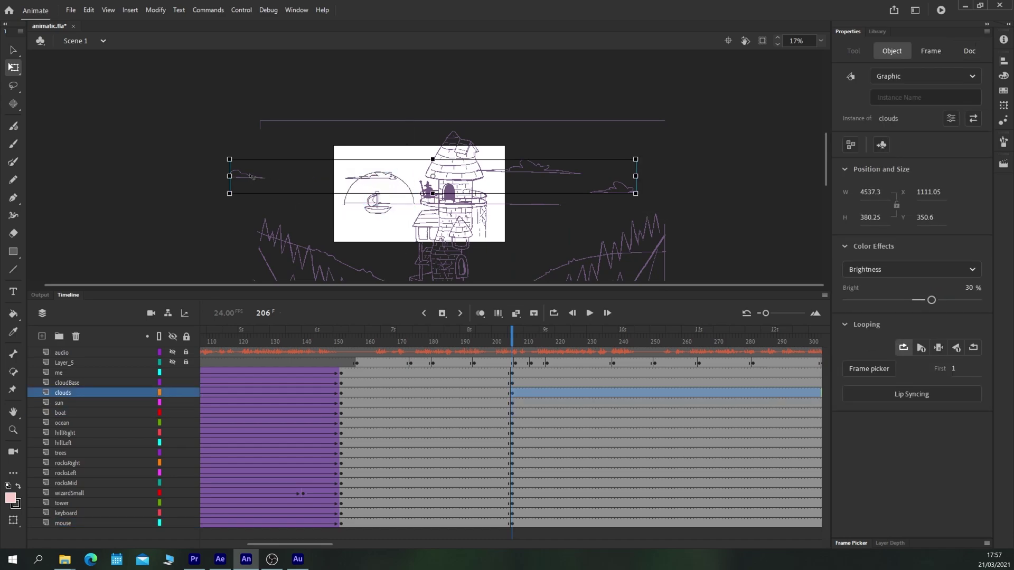
drag(242, 178, 225, 178)
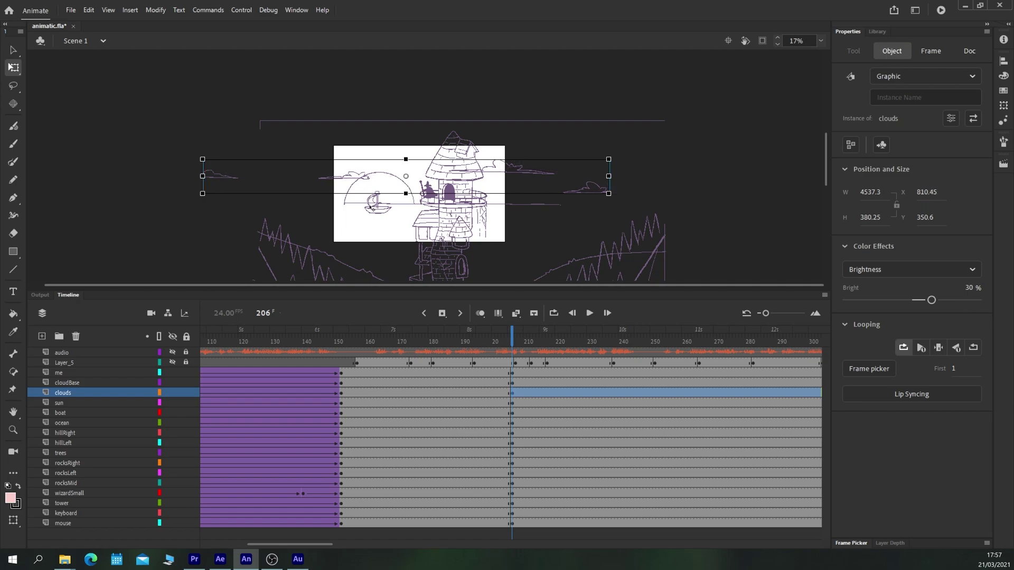
scroll(370, 208, down, 3)
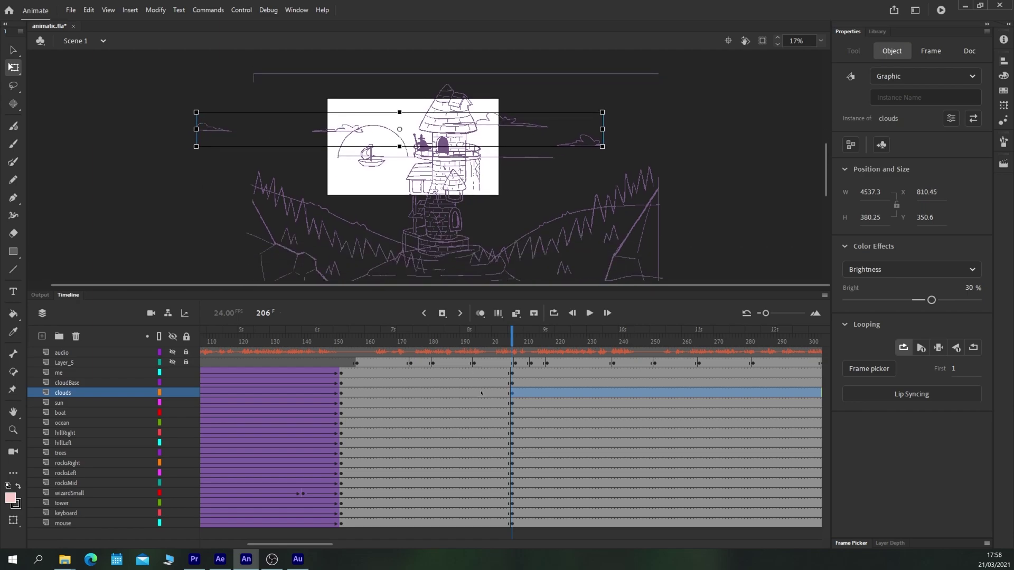
Create classic tweens between frames 152 and 206 on all layers from me down to mouse and apply an easing preset.
drag(477, 377, 395, 426)
right_click(405, 385)
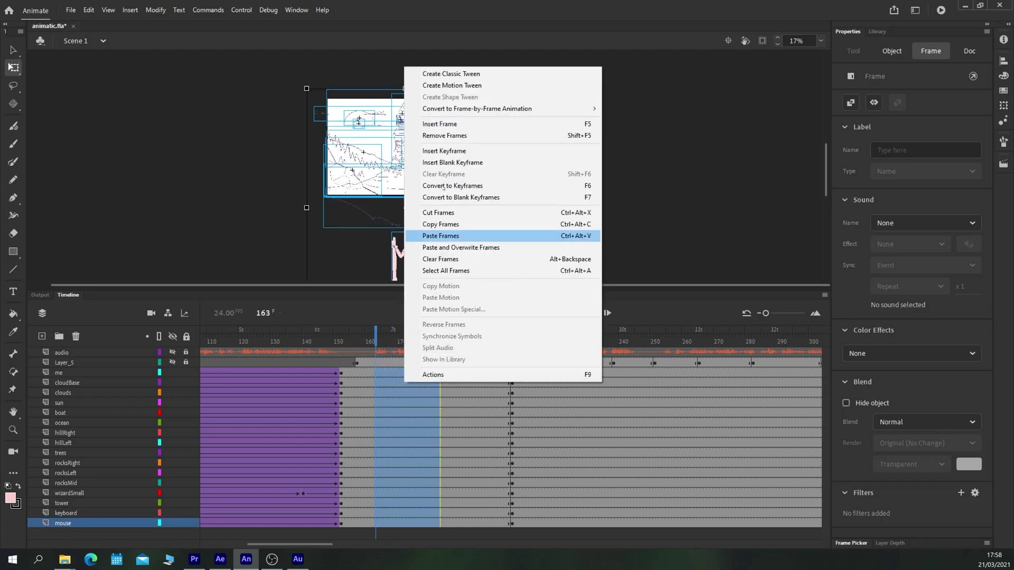
click(443, 75)
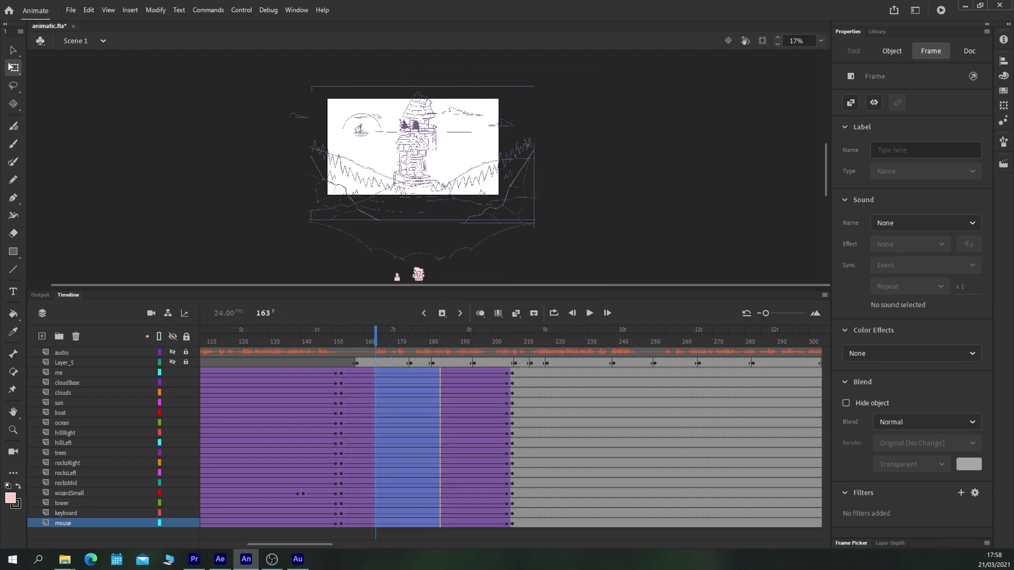
click(903, 222)
click(669, 314)
double_click(717, 264)
Play back the zoom toward the wizard's balcony up to about frame 204 and fit more frames into the timeline.
drag(330, 351, 197, 357)
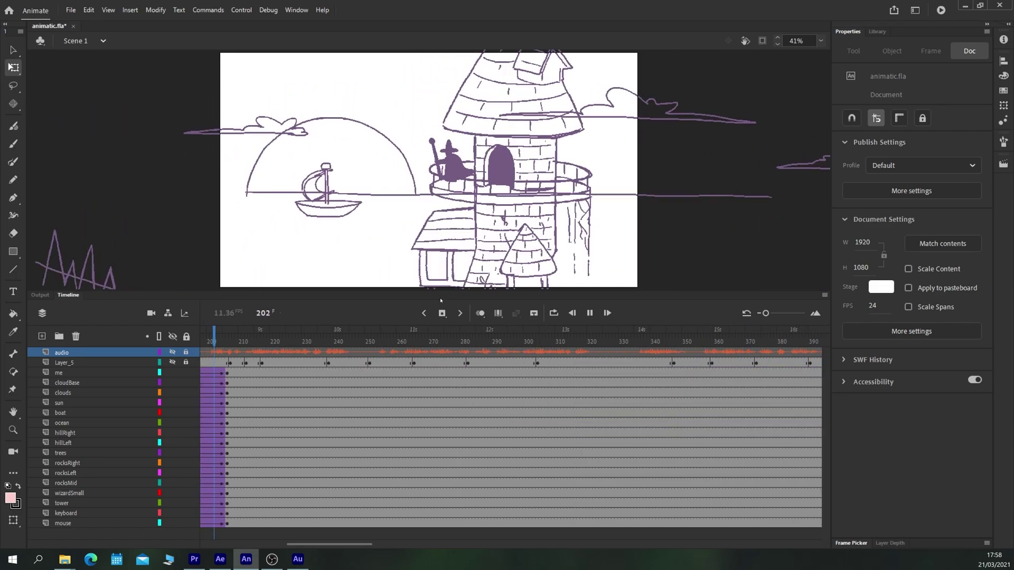
key(Return)
drag(331, 547, 237, 546)
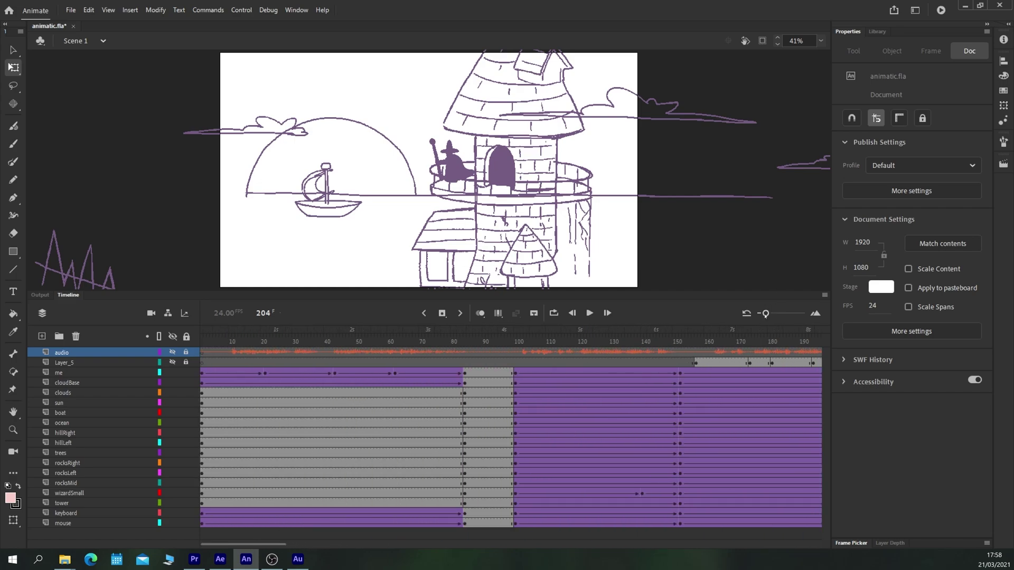
drag(765, 314, 762, 318)
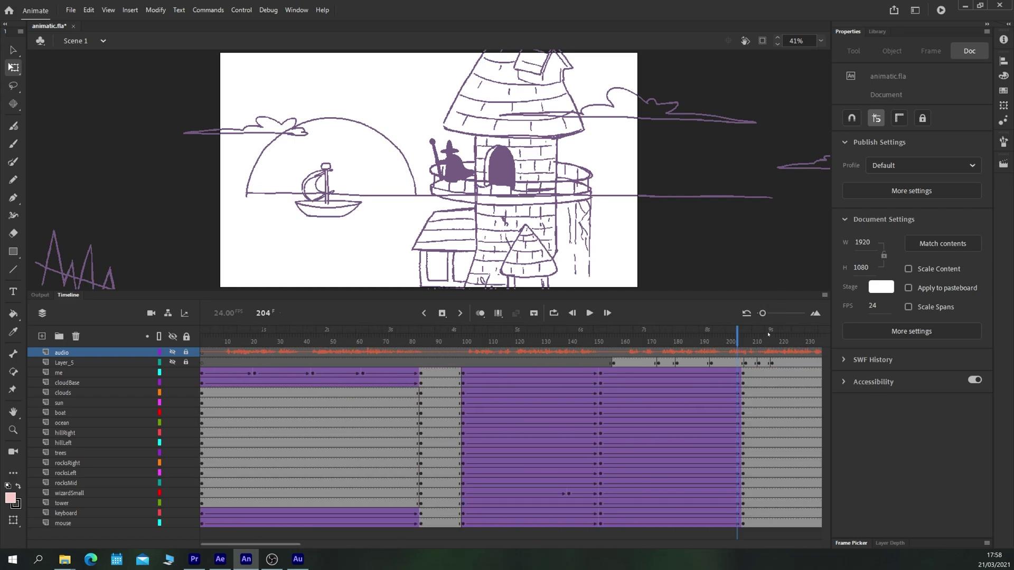